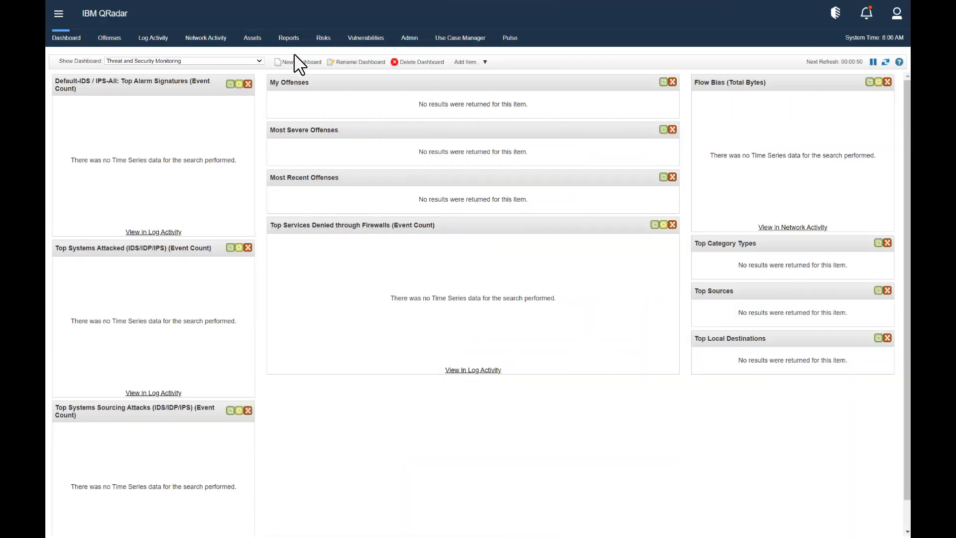
- From Admin > Extensions Management, stage F5XC.zip for adding with Install immediately checked
{"action": "left_click", "coordinate": [406, 42]}
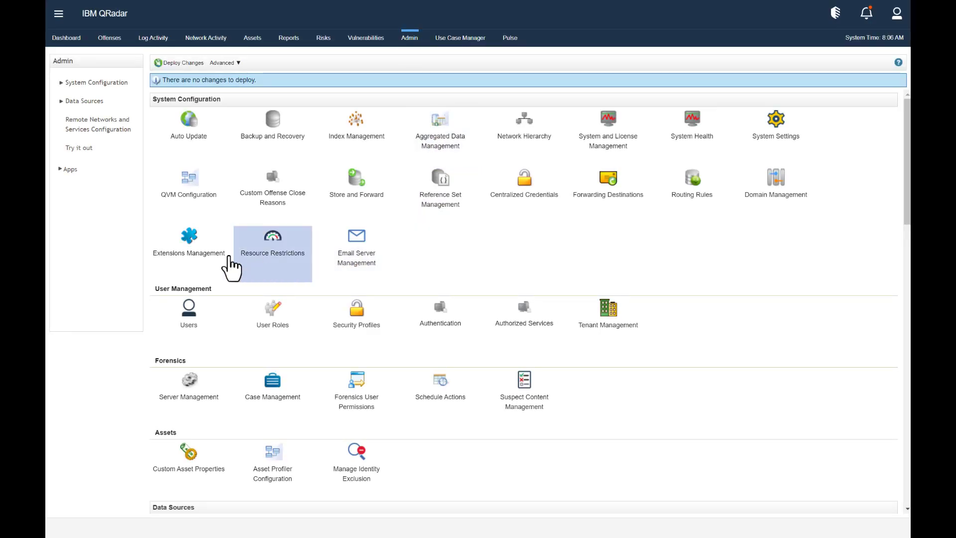
{"action": "left_click", "coordinate": [190, 263]}
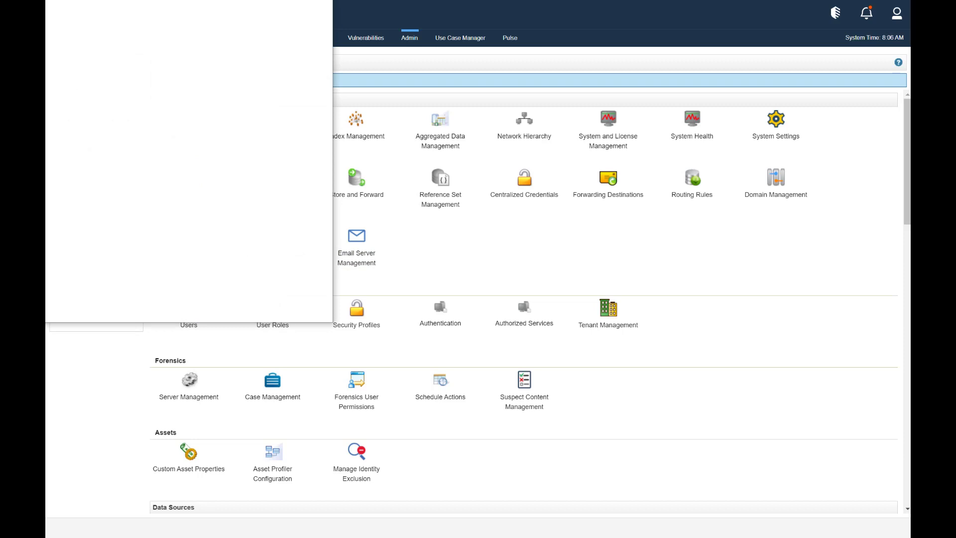
{"action": "left_click_drag", "start_coordinate": [405, 28], "coordinate": [506, 34]}
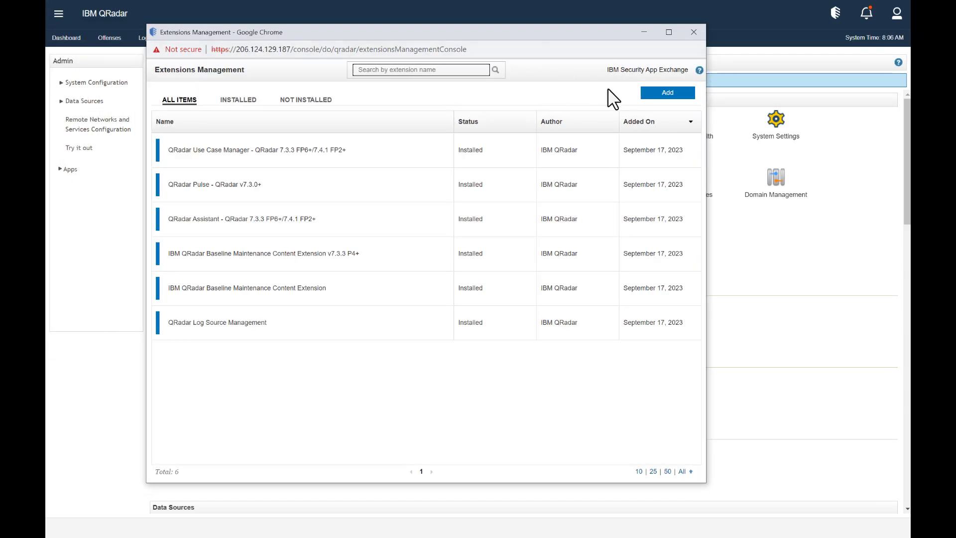
{"action": "left_click", "coordinate": [665, 97]}
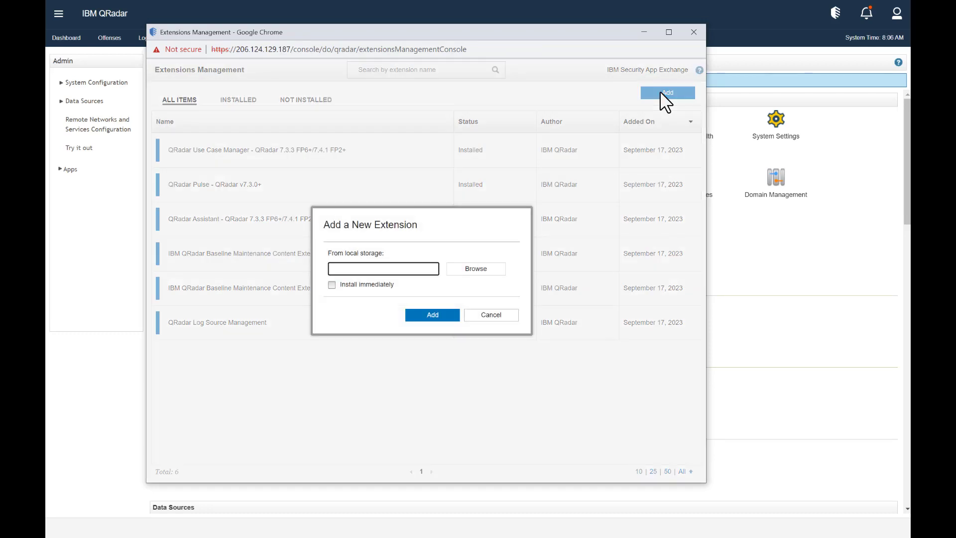
{"action": "key", "text": "Return"}
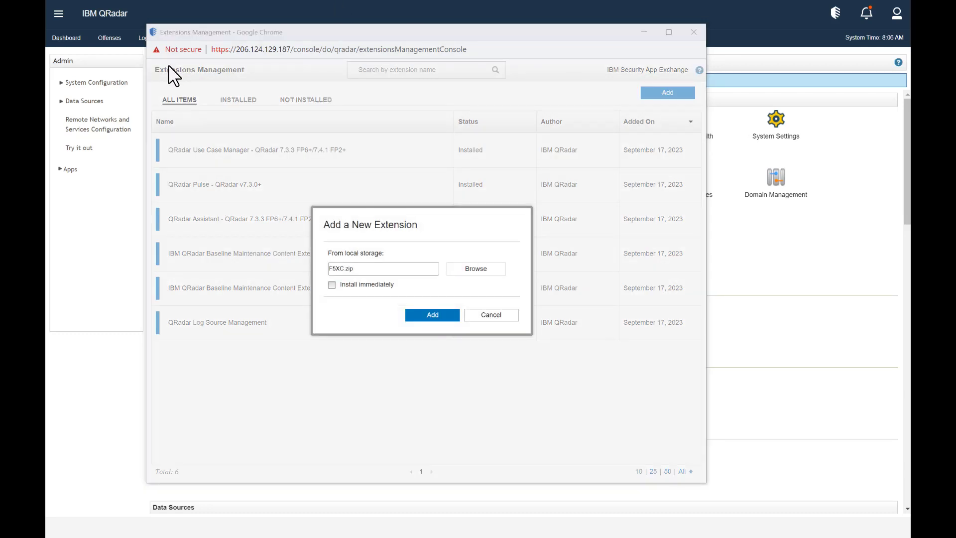
{"action": "left_click", "coordinate": [333, 285]}
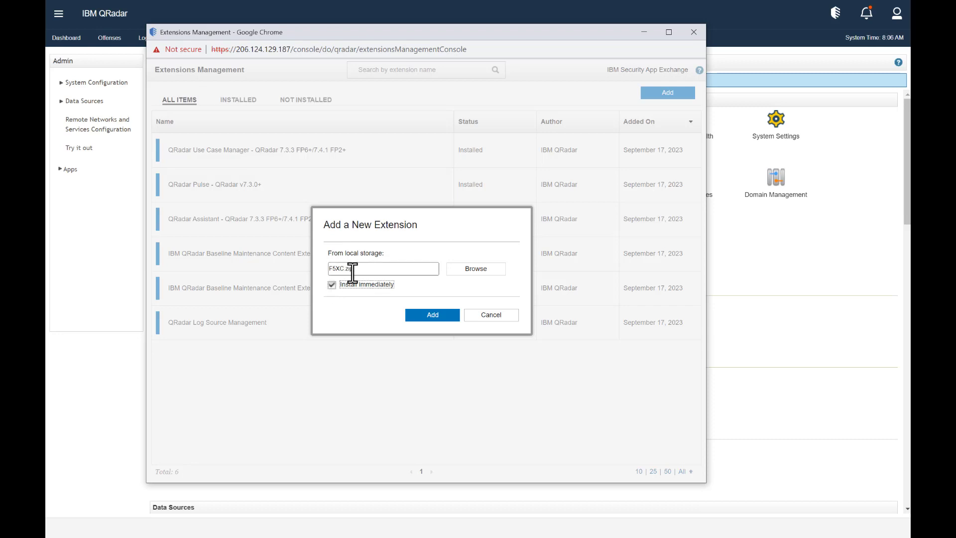
- Upload F5XC.zip and install the F5 XC Content Pack, then dismiss the install summary
{"action": "left_click", "coordinate": [426, 314]}
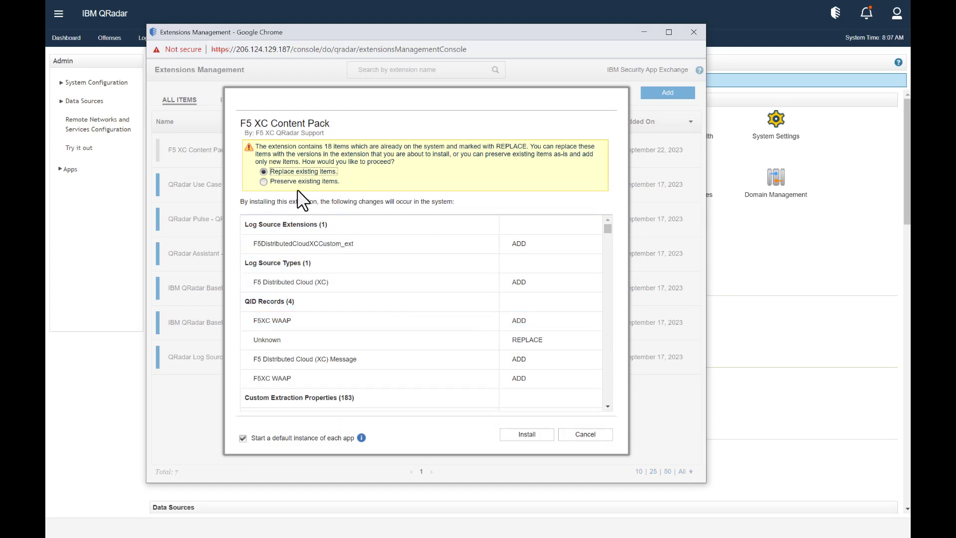
{"action": "left_click", "coordinate": [528, 439]}
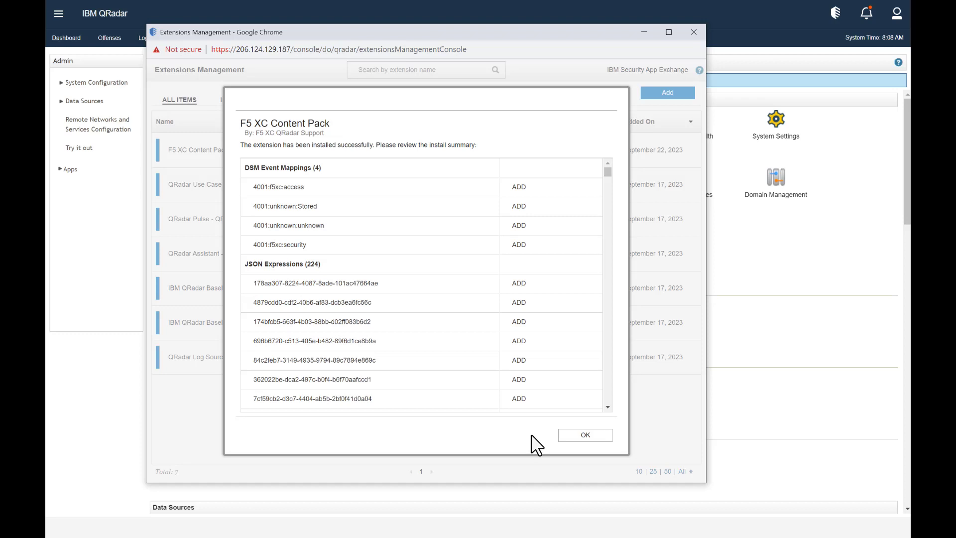
{"action": "left_click", "coordinate": [571, 435]}
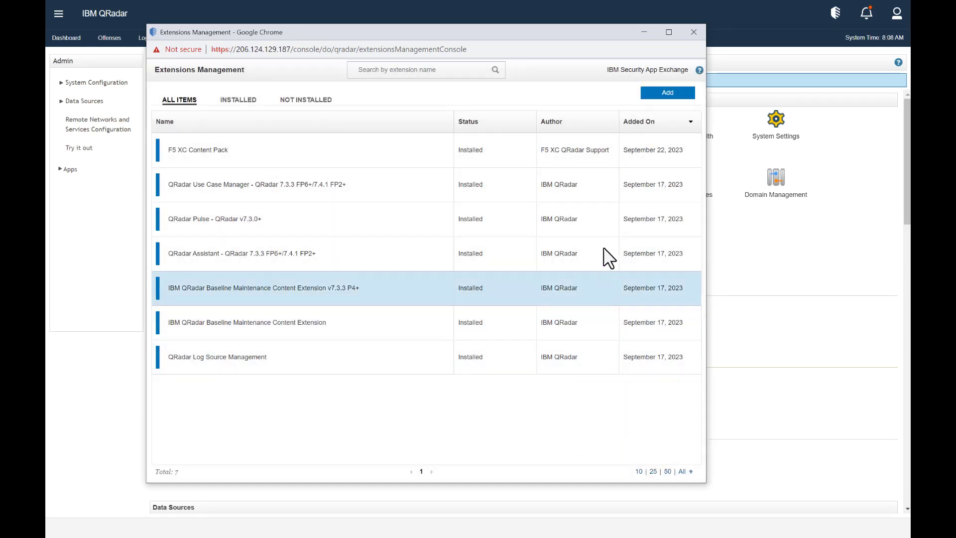
- Close Extensions Management and launch the Log Source Management app to its Log Sources list
{"action": "left_click", "coordinate": [694, 32]}
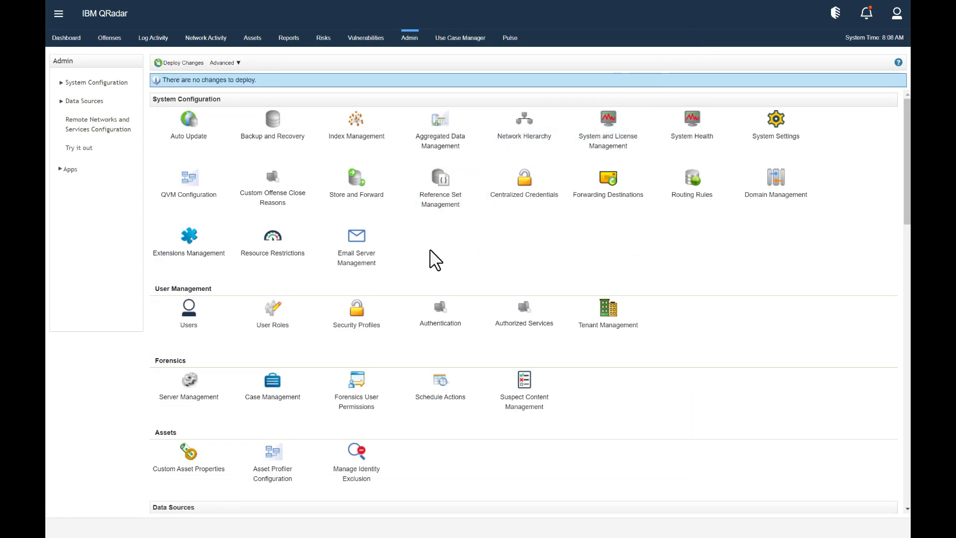
{"action": "scroll", "coordinate": [434, 258], "scroll_direction": "down", "scroll_amount": 3}
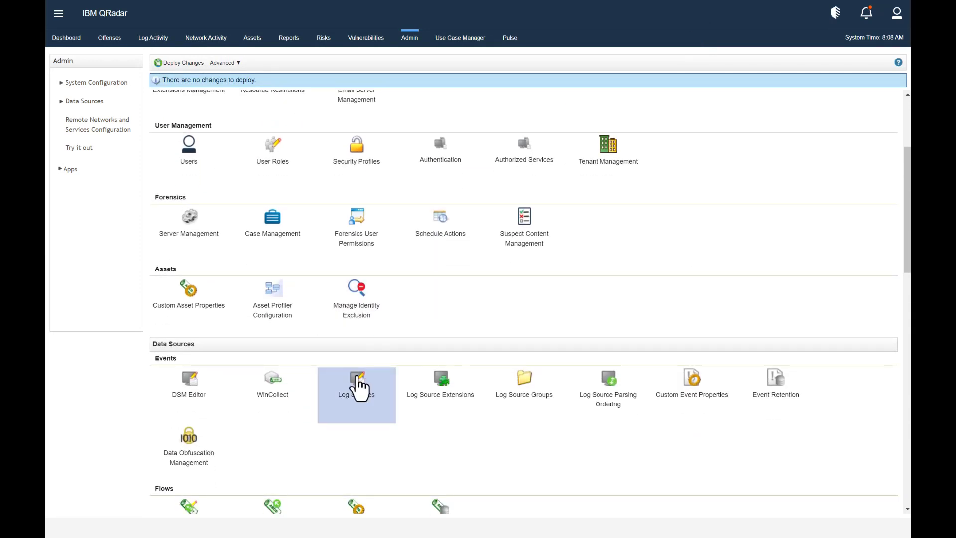
{"action": "left_click", "coordinate": [357, 387]}
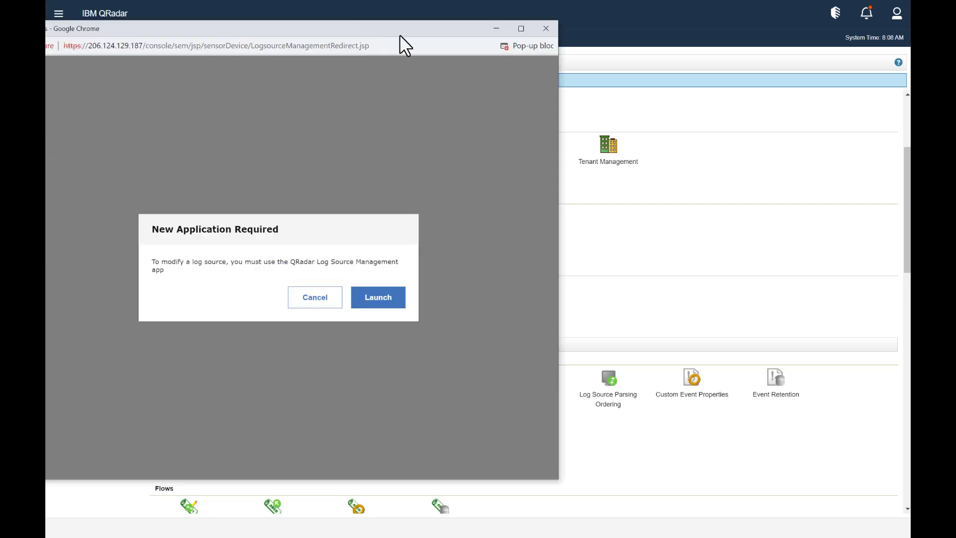
{"action": "left_click_drag", "start_coordinate": [399, 34], "coordinate": [547, 33]}
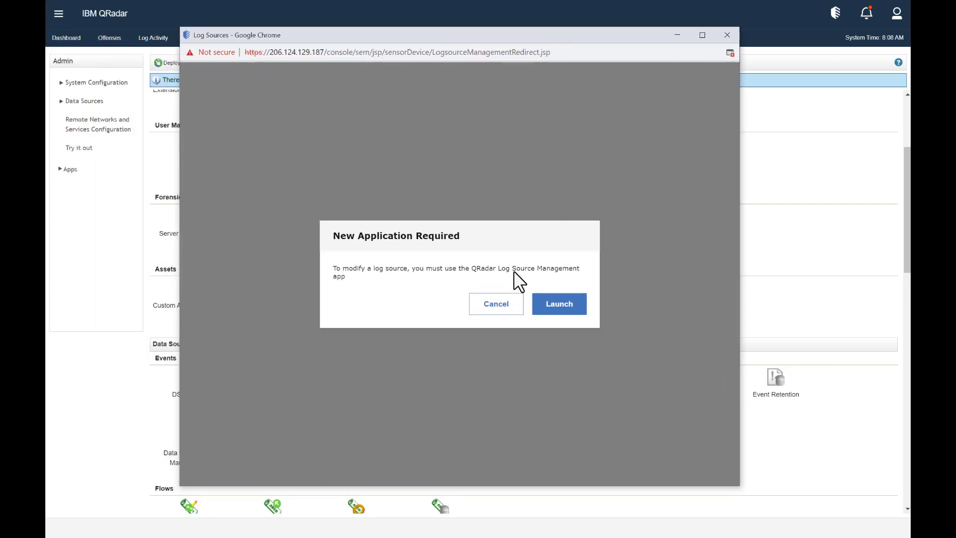
{"action": "left_click", "coordinate": [554, 308]}
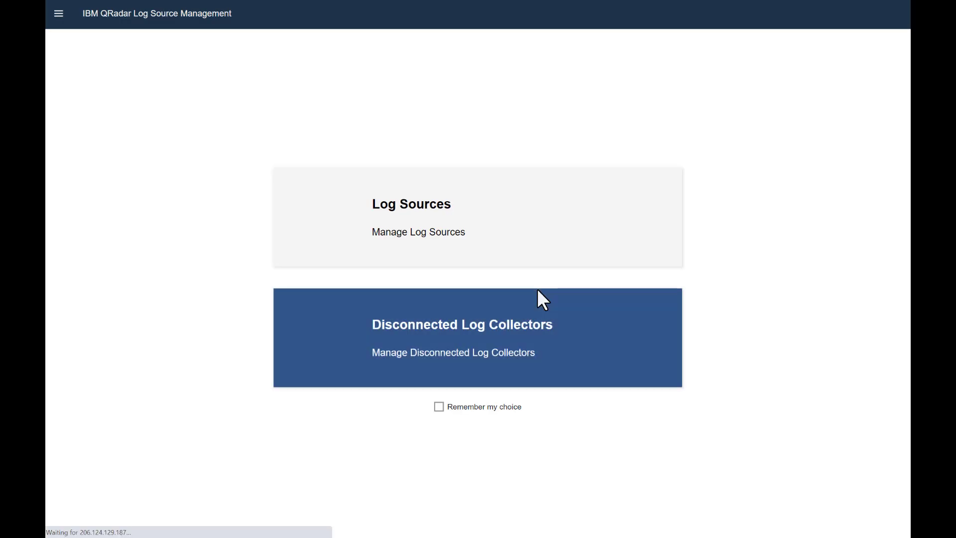
{"action": "left_click", "coordinate": [445, 230]}
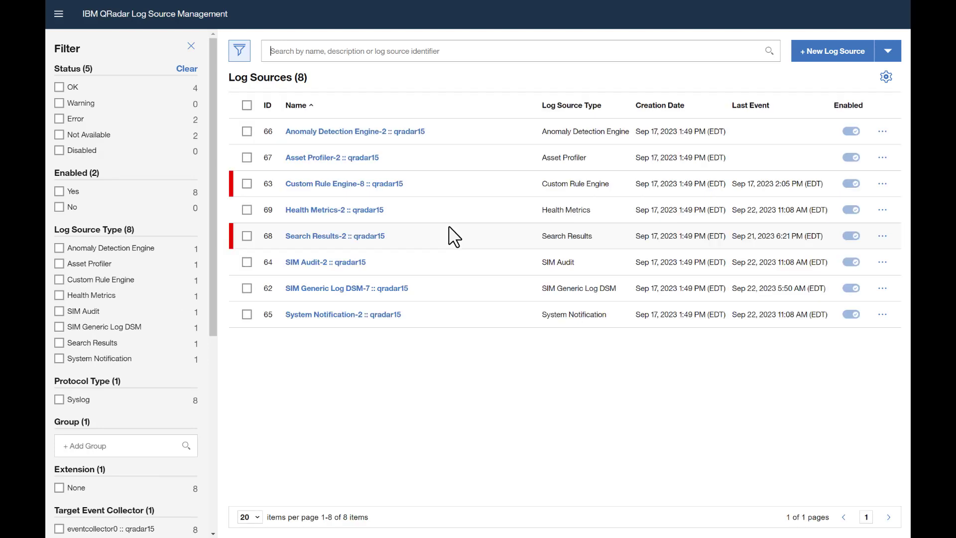
- Start a single log source of type F5 Distributed Cloud (XC) using the HTTP Receiver protocol
{"action": "left_click", "coordinate": [829, 49]}
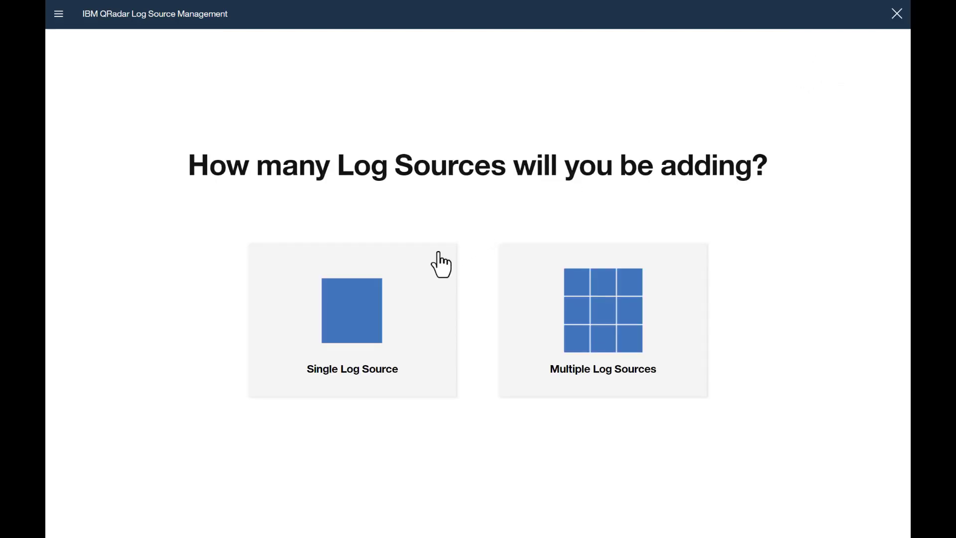
{"action": "left_click", "coordinate": [369, 302]}
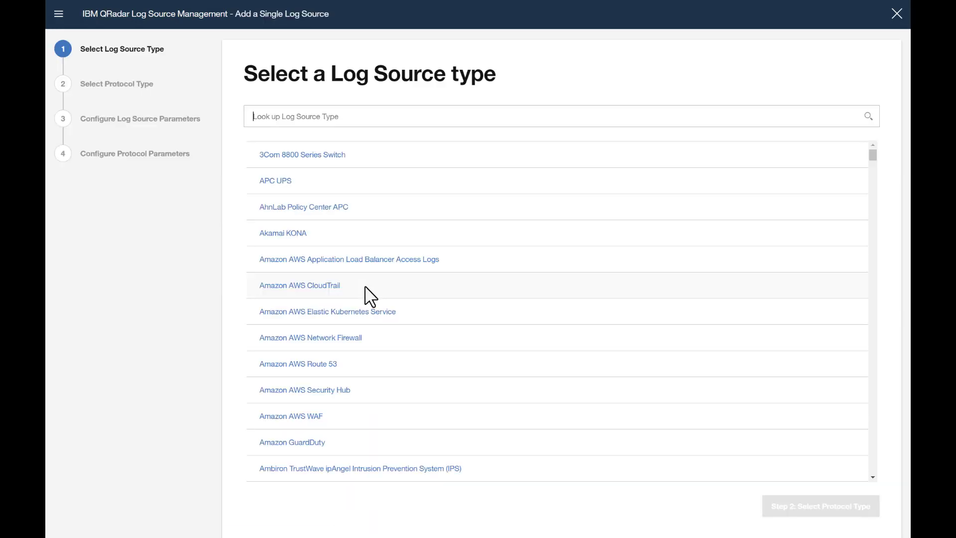
{"action": "left_click", "coordinate": [360, 118]}
{"action": "type", "text": "F5"}
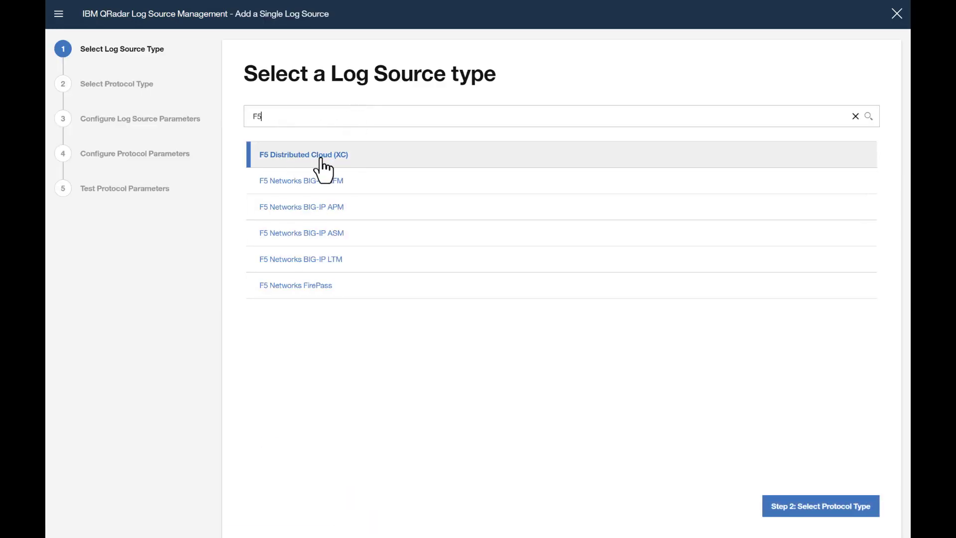
{"action": "left_click", "coordinate": [817, 507]}
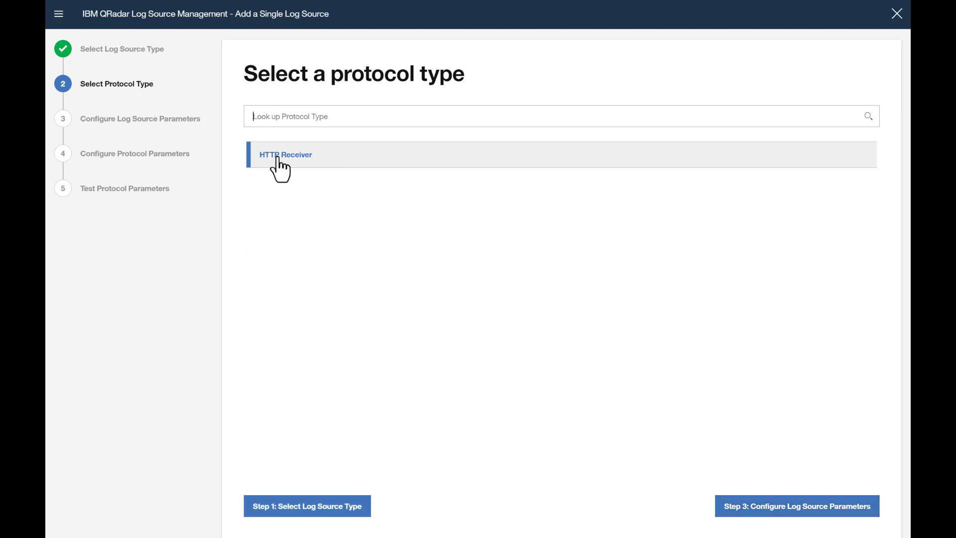
{"action": "left_click", "coordinate": [773, 508]}
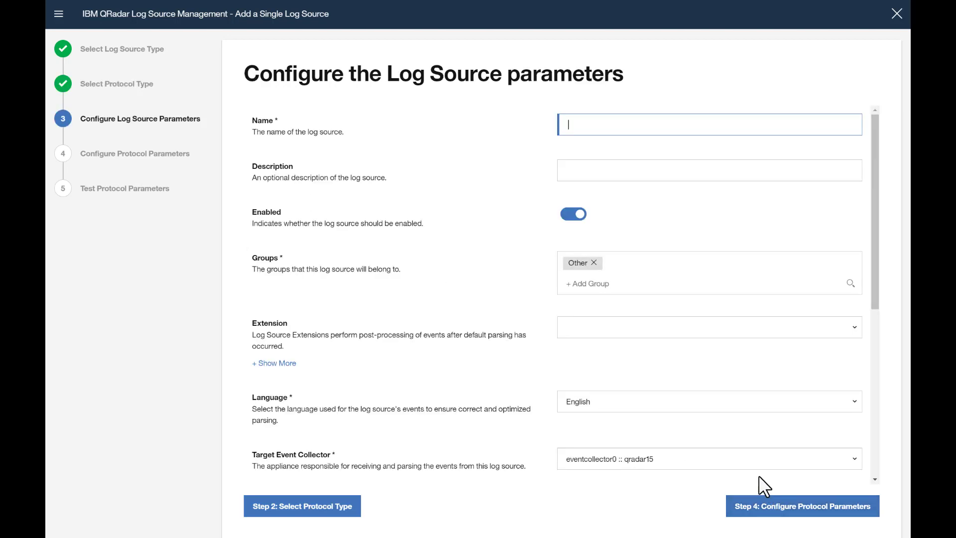
- Name the log source f5xc, apply F5DistributedCloudXCCustom_ext, and turn off Coalescing Events
{"action": "type", "text": "f5xc"}
{"action": "left_click", "coordinate": [452, 202]}
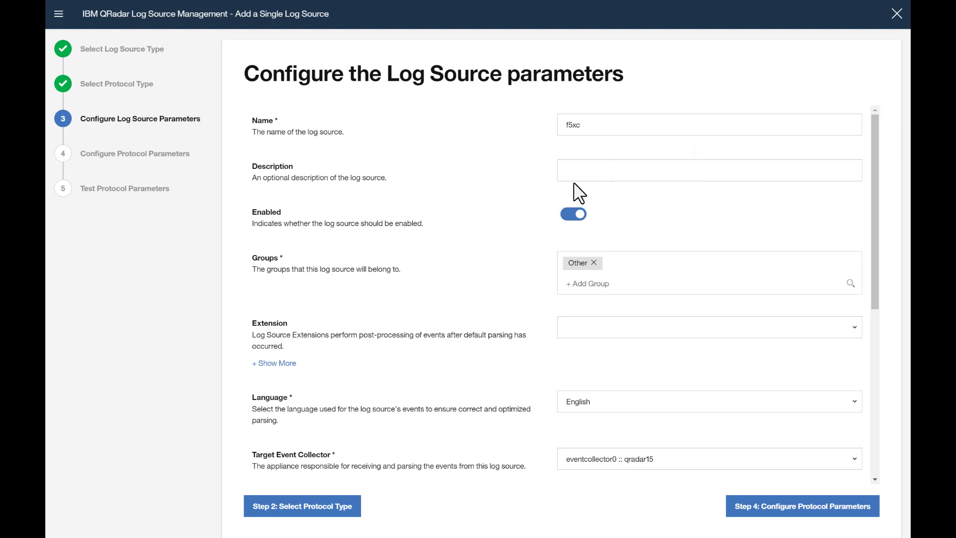
{"action": "scroll", "coordinate": [581, 174], "scroll_direction": "down", "scroll_amount": 1}
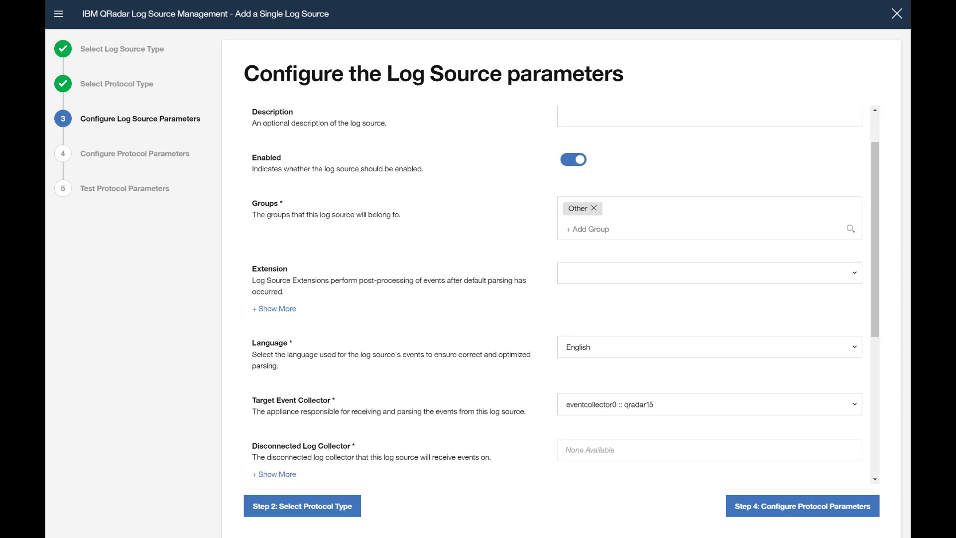
{"action": "left_click", "coordinate": [602, 273]}
{"action": "left_click", "coordinate": [611, 317]}
{"action": "scroll", "coordinate": [609, 322], "scroll_direction": "up", "scroll_amount": 1}
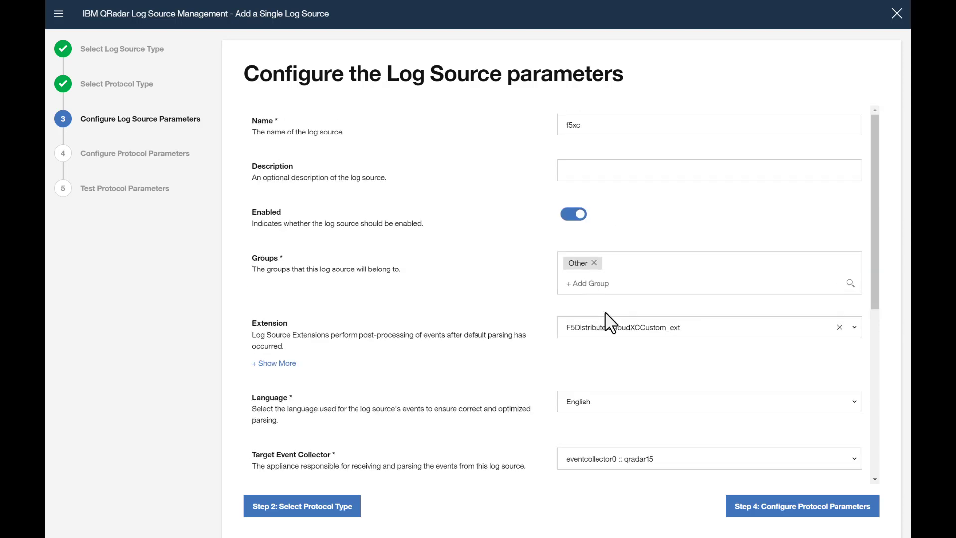
{"action": "scroll", "coordinate": [608, 322], "scroll_direction": "down", "scroll_amount": 2}
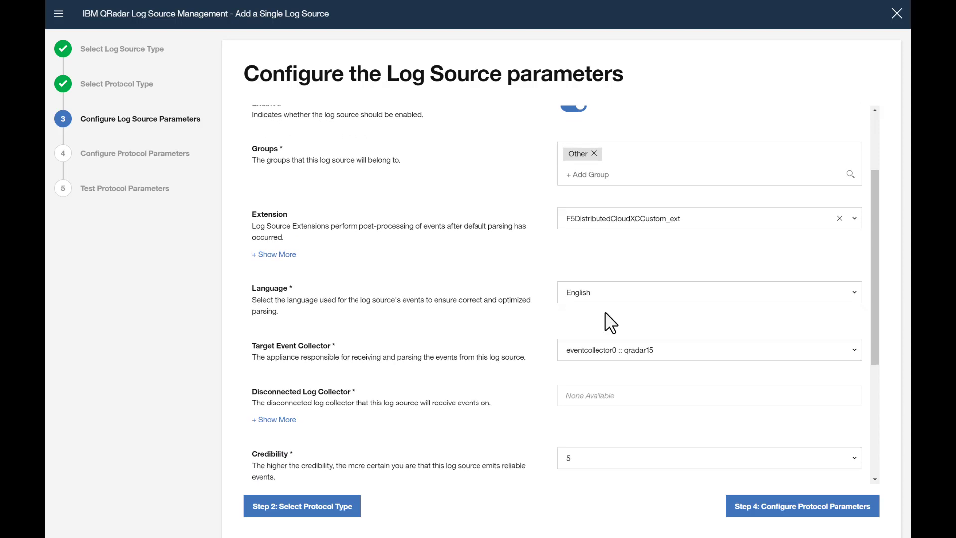
{"action": "scroll", "coordinate": [609, 321], "scroll_direction": "down", "scroll_amount": 3}
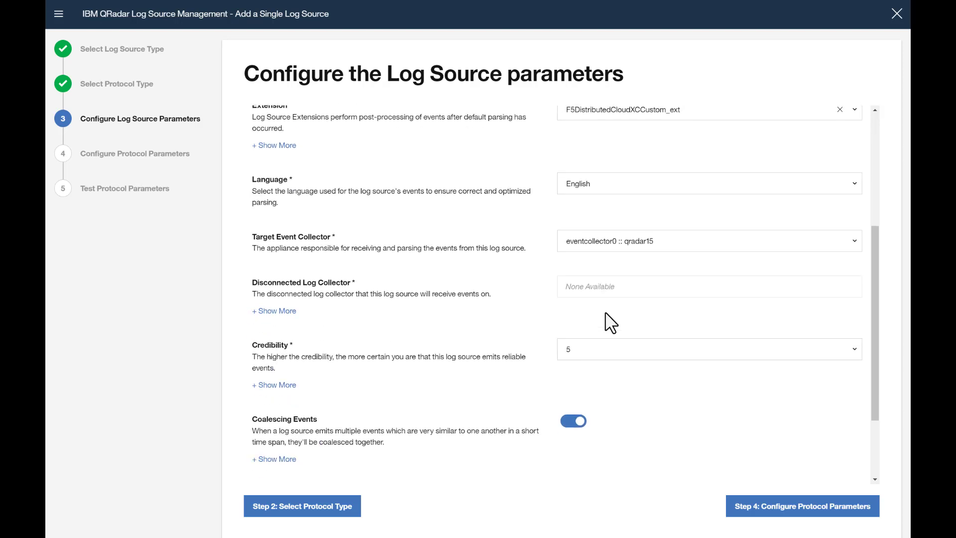
{"action": "left_click", "coordinate": [572, 366]}
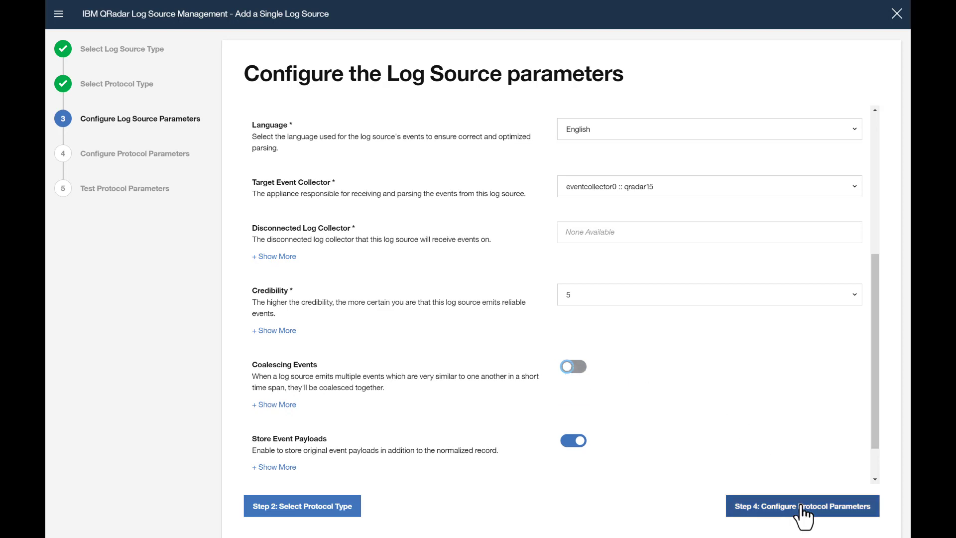
- Set identifier f5xc, listen port 12477, message pattern \n, and run the protocol test
{"action": "left_click", "coordinate": [750, 507]}
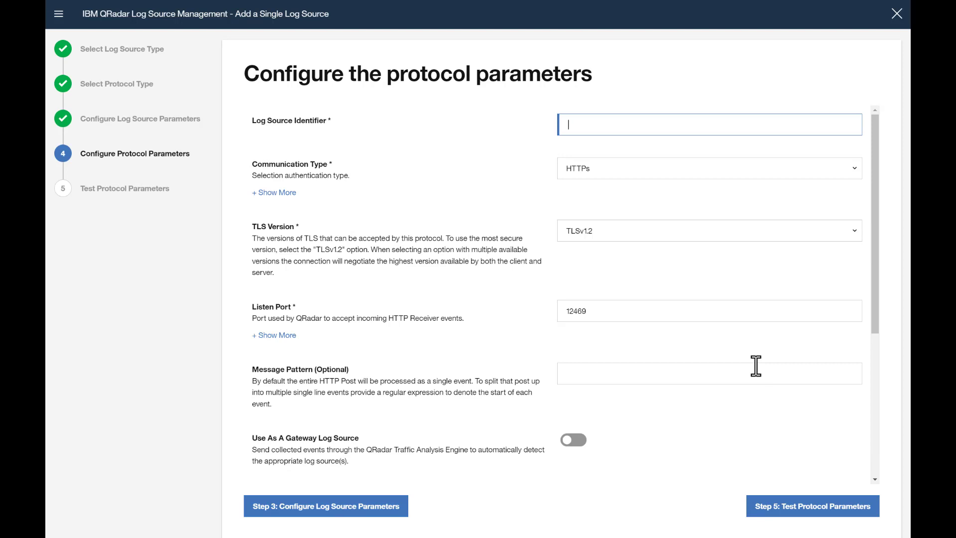
{"action": "type", "text": "f5xc"}
{"action": "left_click", "coordinate": [622, 166]}
{"action": "left_click", "coordinate": [594, 312]}
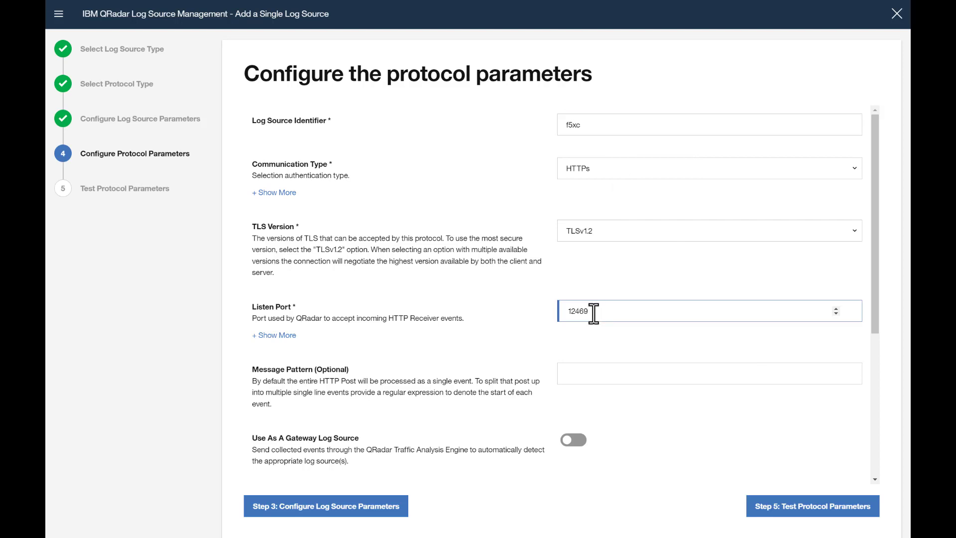
{"action": "key", "text": "BackSpace"}
{"action": "key", "text": "BackSpace"}
{"action": "key", "text": "BackSpace"}
{"action": "type", "text": "477"}
{"action": "left_click", "coordinate": [616, 375]}
{"action": "left_click", "coordinate": [617, 398]}
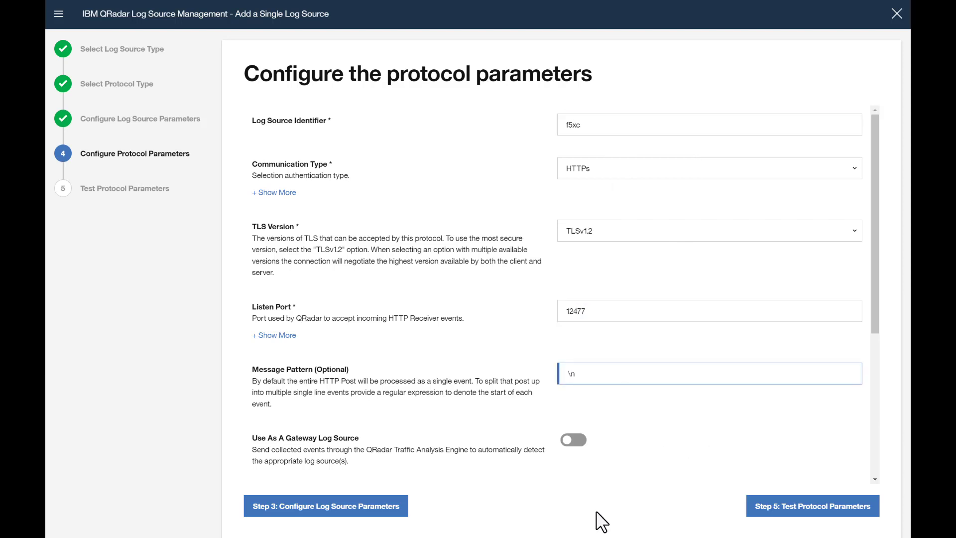
{"action": "left_click", "coordinate": [782, 505]}
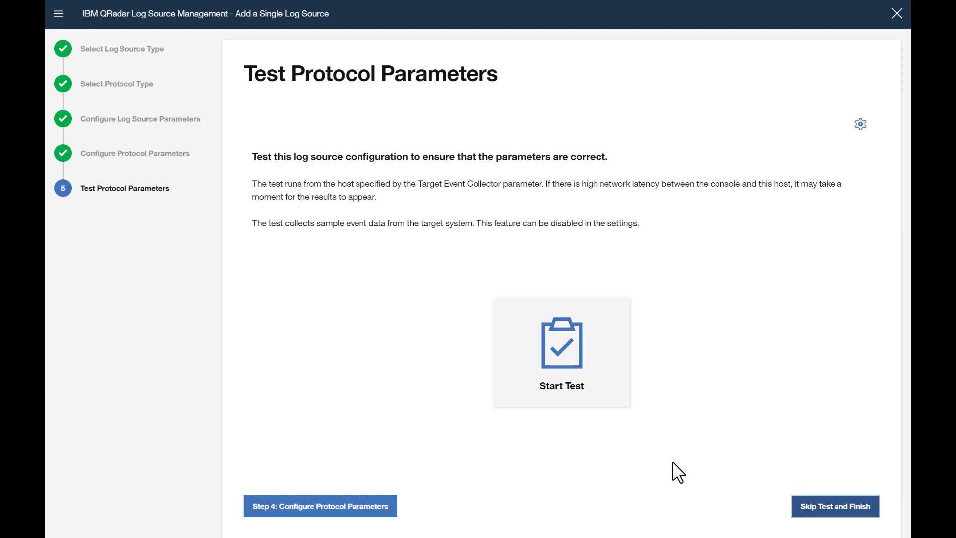
{"action": "left_click", "coordinate": [568, 378]}
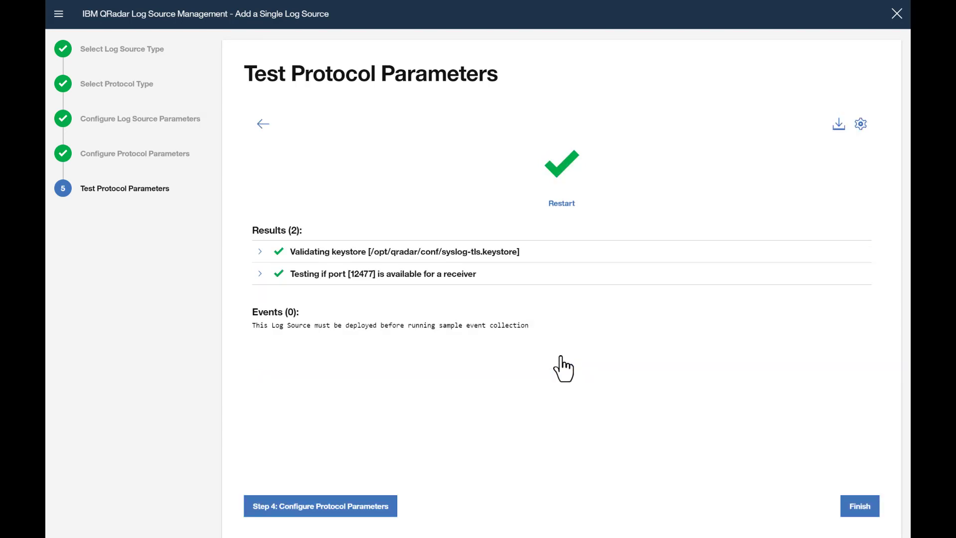
- Finish the f5xc log source wizard and deploy the pending QRadar changes
{"action": "left_click", "coordinate": [855, 510]}
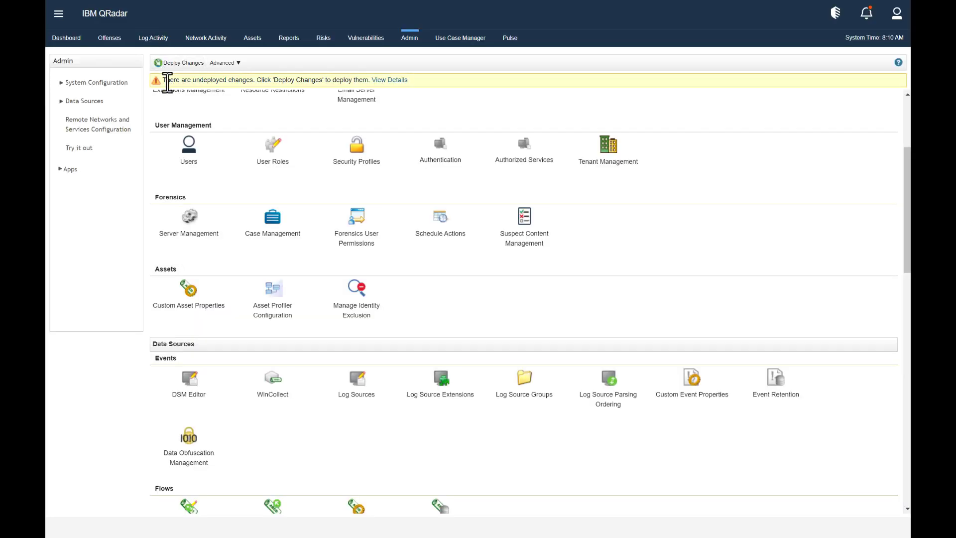
{"action": "left_click", "coordinate": [187, 63]}
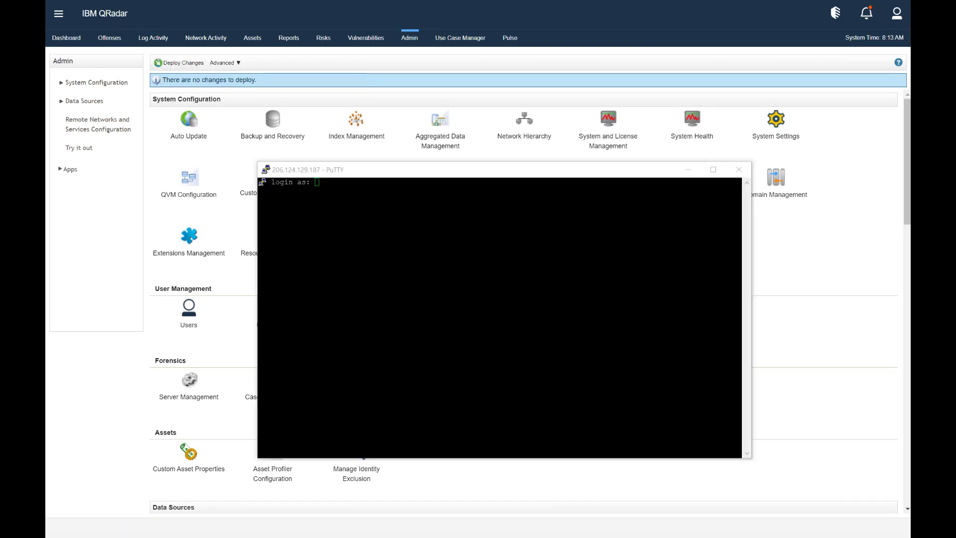
- Log in to the QRadar server in PuTTY as root
{"action": "left_click", "coordinate": [337, 206]}
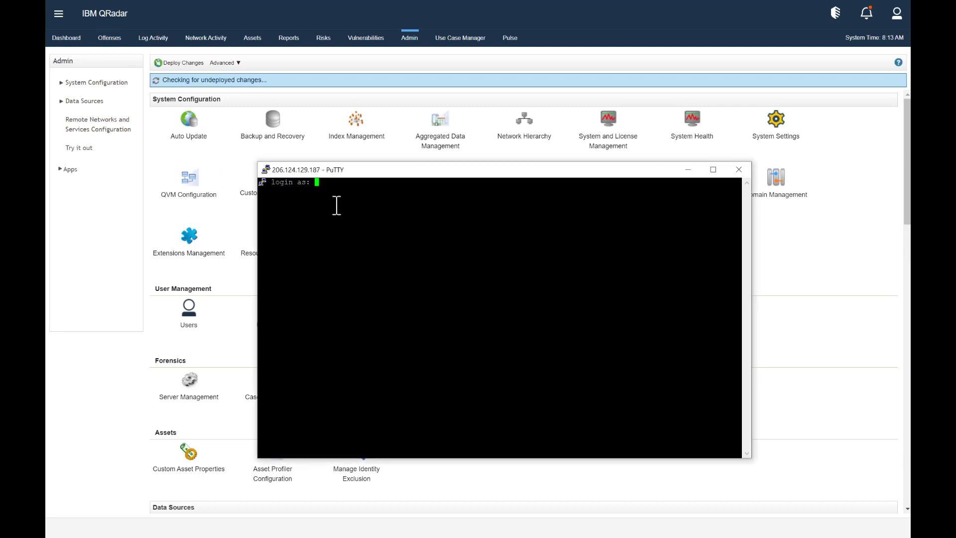
{"action": "type", "text": "root"}
{"action": "key", "text": "Return"}
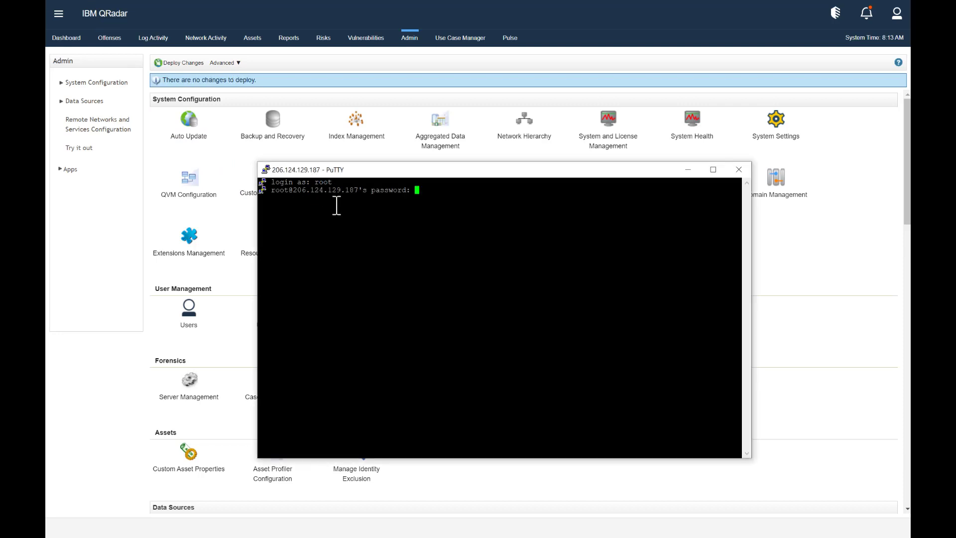
{"action": "key", "text": "Return"}
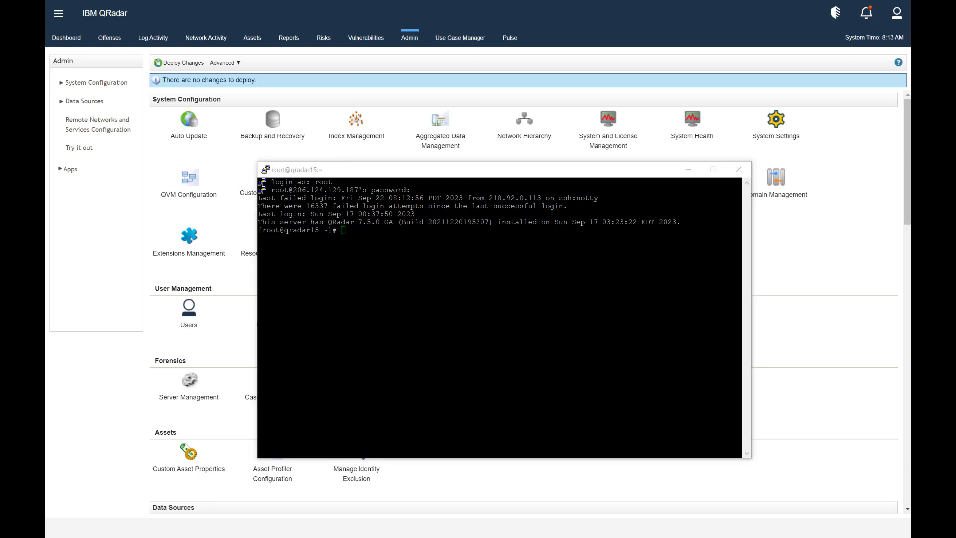
- Change to /opt/qradar/ca/root-qradar-ca/certs and list its files with ls -al
{"action": "left_click", "coordinate": [347, 288]}
{"action": "type", "text": "cd"}
{"action": "right_click", "coordinate": [347, 289]}
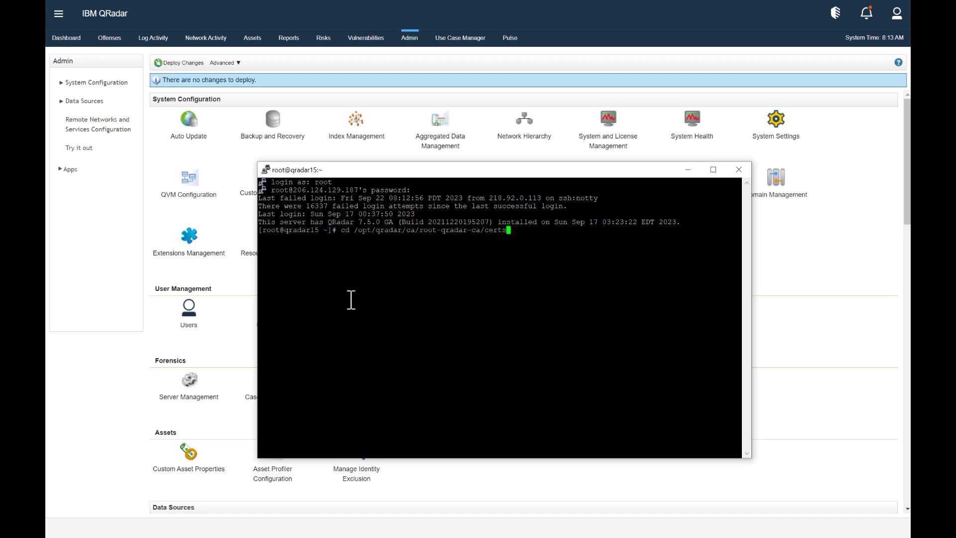
{"action": "key", "text": "Return"}
{"action": "type", "text": "ls -al"}
{"action": "key", "text": "Return"}
- Print root-qradar-ca.crt with cat and copy the certificate text from BEGIN to END
{"action": "type", "text": "cat"}
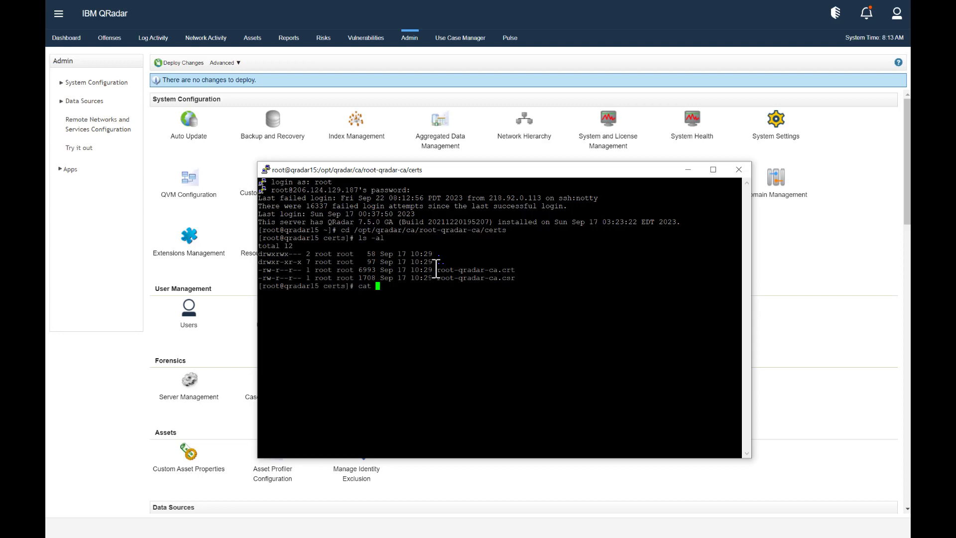
{"action": "left_click_drag", "start_coordinate": [437, 269], "coordinate": [512, 271]}
{"action": "right_click", "coordinate": [511, 270]}
{"action": "key", "text": "Return"}
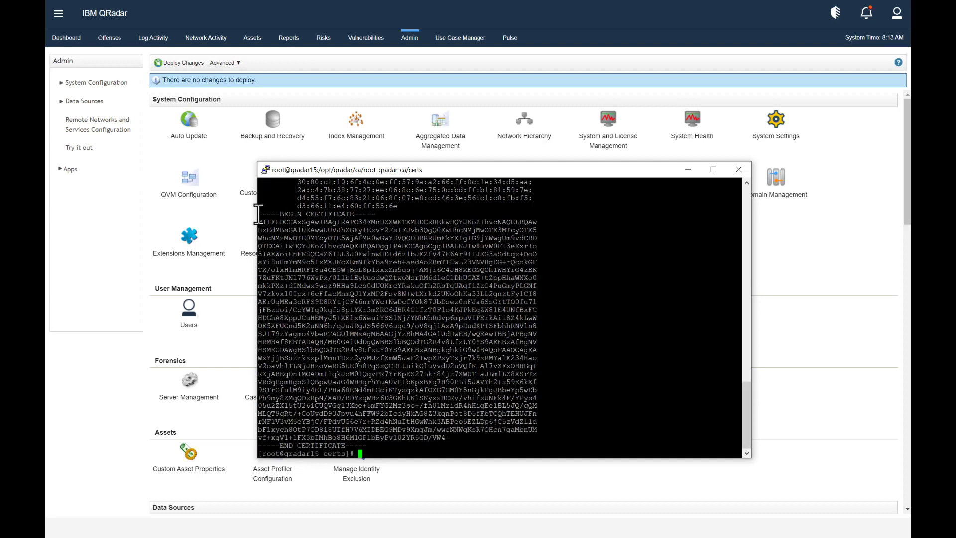
{"action": "left_click_drag", "start_coordinate": [257, 214], "coordinate": [456, 445]}
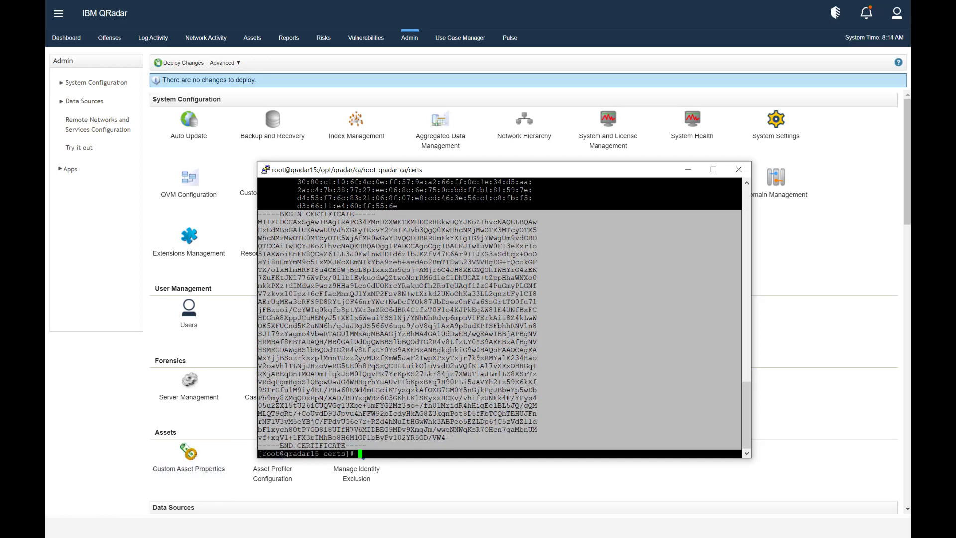
{"action": "mouse_move", "coordinate": [93, 341]}
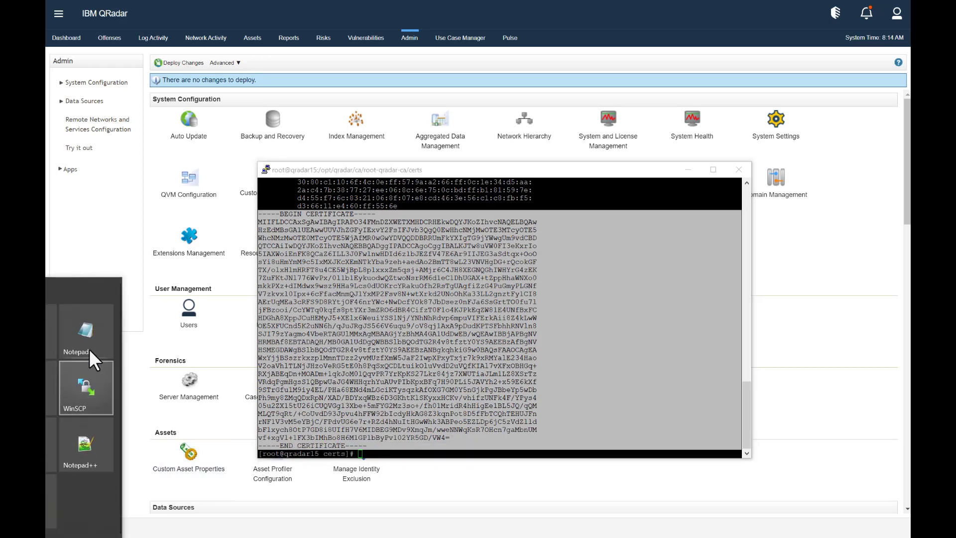
- Paste the copied root CA certificate into a new untitled Notepad document
{"action": "left_click", "coordinate": [103, 325]}
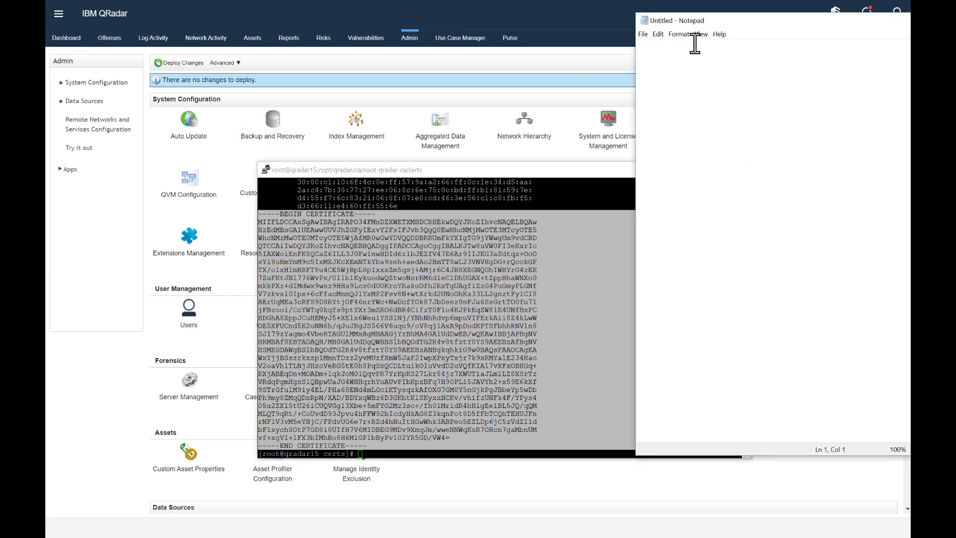
{"action": "left_click_drag", "start_coordinate": [747, 20], "coordinate": [518, 72]}
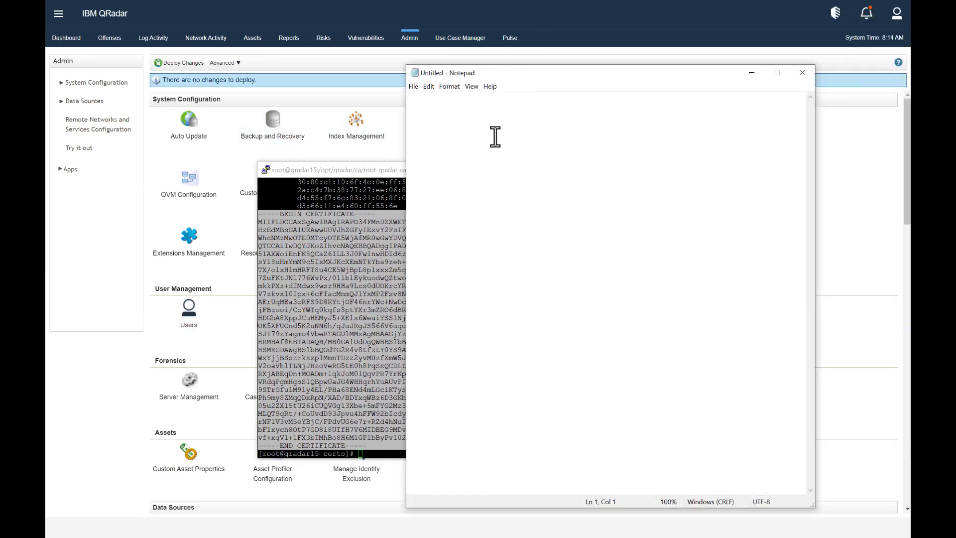
{"action": "type", "text": "-----BEGIN CERTIFICATE----- MIIFLDCCAxSgAwIBAgIRAPO34FMnDZXWETXMHDCRHEkwDQYJKoZIhvcNAQELBQAw HzEdMBsGA1UEAwwUUVJhZGFyIExvY2FsIFJvb3QgQ0EwHhcNMjMwOTE3MTcyOTE5 WhcNMzMwOTE0MTcyOTE5WjAfMR0wGwYDVQQDDBRRUmFkYXIgTG9jYWwgUm9vdCBD QTCCAiIwDQYJKoZIhvcNAQEBBQADggIPADCCAgoCggIBALKJTw8uVW0FI3eKxrIo 5IAXWoiEnFK8QCaZ6ILL3J0FwlnwHDId6z1bJEZfV47E6Ar9IIJEG3aSdtqx+OoO sYi8uHmYmM9c5IxMXJKcXEmNTkYba9zeh+aedAo2BmTT8wL23VNVHgDG+rQcokGF TX/olxHlmHRFT8u4CE5WjBpL8p1xxxZm5qsj+AMjr6C4JH8XEGNQGhIWHYrG4zEK 7ZuFKtJNl776WvPx/0l1b1EykuodwQZtwoNsrRM6d1eC1DhUGAX+tZppHhaWNXo0 mkkPXz+dIMdwx9wsz9HHa9Lcs0dUOKrcYRakuOfh2RsTgUAgfiZzG4PuGmyPLGNf V7zkvx10Ipx+6cFfacMnmQJ1YxMP2Fsv8N+wtXrkd2UNoOhKa33LL2gnztFy1CI8 AErUqMEa3cRFS9D8RYtjOF46nrYWc+NwDcfYOk87JbDsez0nFJa6SsGrtTO0fu7l jFBzooi/CcYWTq0kqfs8ptYXr3mZRO6dBR4CifzT0F1o4KJPkEqZW81E4UNfBxFC HDGhA8XppJCuHEMyJ5+XElx6WeuiYSS1Nj/YNhNhRdvp6mpuVIFErkAii8Z4kLwW OE5XFUCnd5K2uNN6h/qJuJRgJS566V6uqu9/oV8qj1AxA9pDudKPTSFbhhRNVln8 SJI79zYagmo4VbeRTAGUlMMxAgMBAAGjYzBhMA4GA1UdDwEB/wQEAwIBBjAPBgNV HRMBAf8EBTADAQH/MB0GA1UdDgQWBBSlbBQOdTG2R4v8tfztY0YS9AEEBzAfBgNV HSMEGDAWgBSlbBQOdTG2R4v8tfztY0YS9AEEBzANBgkqhkiG9w0BAQsFAAOCAgEA WxYjjBSszrkxzp1MmnTDzz2yvMUzfXmW5JaF2IwpXPxyTxjr7k9xRMYalE234Hao V2oaVhlTLNjJHzoVeRG5tE0h8PqSxQCDLtuikOluVvdD2uVQfKIAl7vXFxOBHGq+ RXjABEqDn+MOADm+1qkJoM01QqvPR7YrKpKS27Lkr84jz7XWUTiaJLm1LZ8XSrTz VRdqPgmHgsS1QBpwUaJG4WHHqrhYuAUvPIbKpxBFq7H90PLi5JAVYh2+x59E6kXf 9STrGfu1M9iy4EL/PHa68ENd4mLGciKTysqzkAfOXG7GM0Y5nGjkPgJBbeYp5wDb Ph9my8ZMqQDxRpN/XAD/BDYxqWBz6D3GKhtKlSKyxxHCKv/vhifzUNFk4F/YPys4 05u2ZX15tU26iCUQVGg13Xbe+5mFYG2Mz3so+/fh01MridR4hHigEe1BL5JQ/qQM MLQT9qRt/+CoUvdD93Jpvu4hFFW92bIcdyHkAG8Z3kqnPot8D5fFbTCQhTEHUJFn rNF1V3vM5eYBjC/FPdvUG6e7r+RZd4hNuItHGwWhk3ABPeo5EZLDp6jC5zVdZl1d bF1xych8OtP7GD8i8UIfH7V6MIDBEG9MDv9XmqJm/wweNNWqKsR7OHcn7gaMbnUM vf+xgVl+1FX3bIMhBo8H6M1GPlbByPv102YR5GD/VW4= -----END CERTIFICATE-----"}
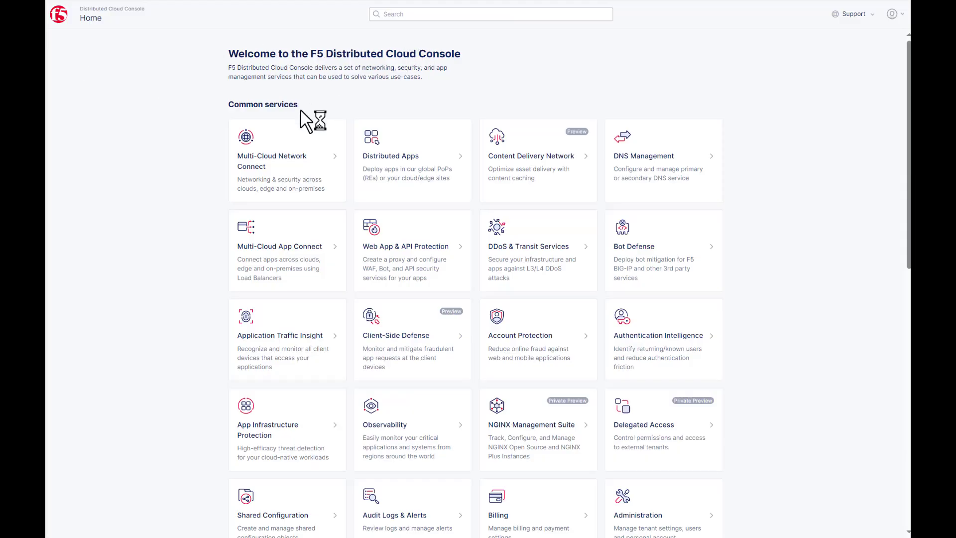
- Add a new global log receiver named qradar-security with description https
{"action": "left_click", "coordinate": [308, 513]}
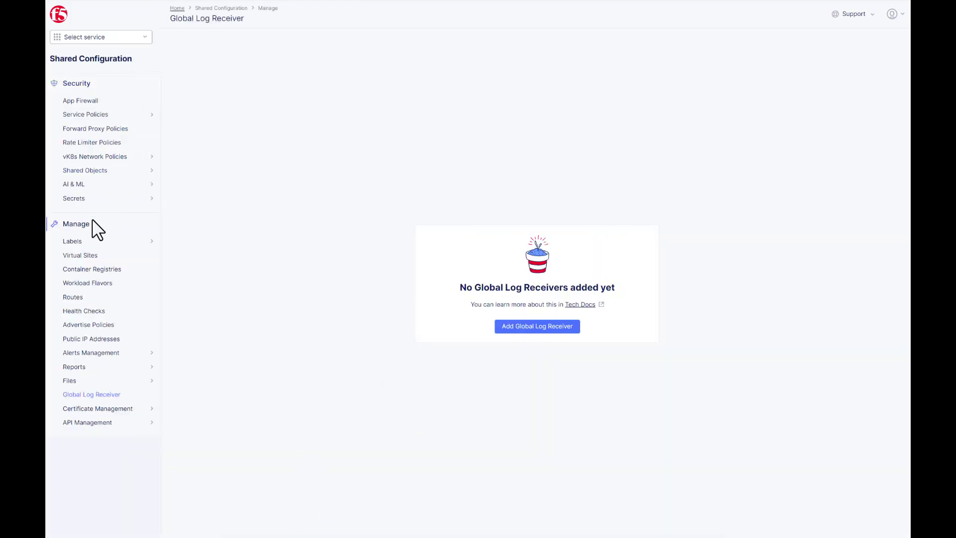
{"action": "left_click", "coordinate": [538, 329]}
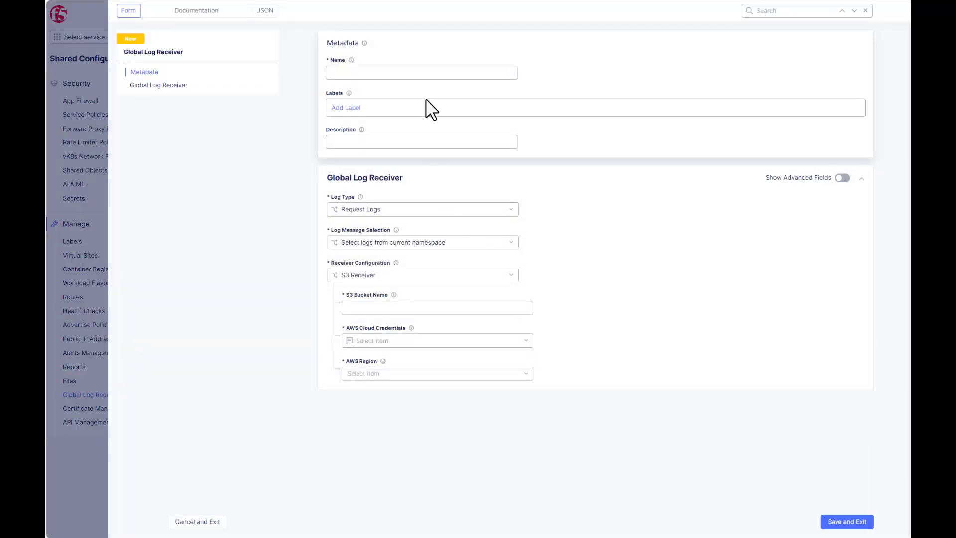
{"action": "left_click", "coordinate": [427, 72]}
{"action": "type", "text": "qradar-security"}
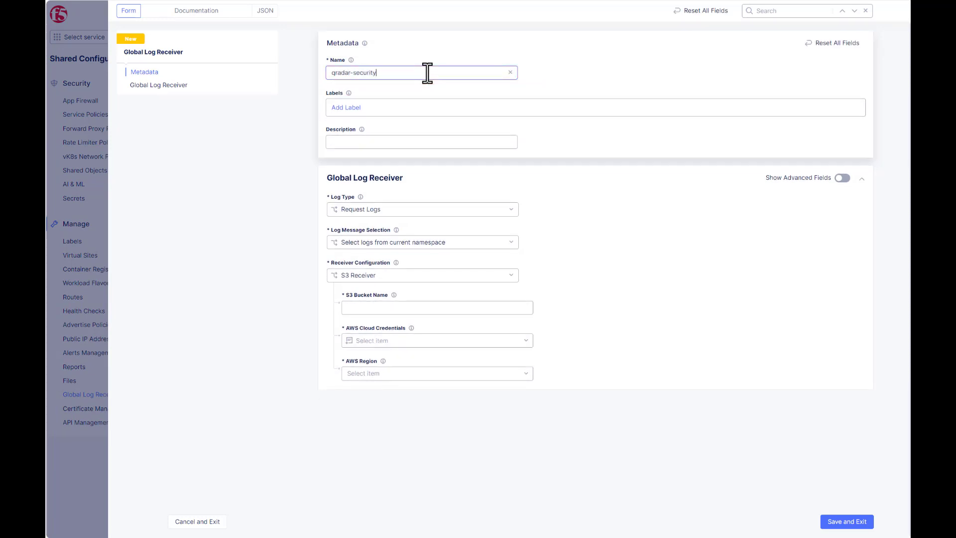
{"action": "left_click", "coordinate": [470, 148]}
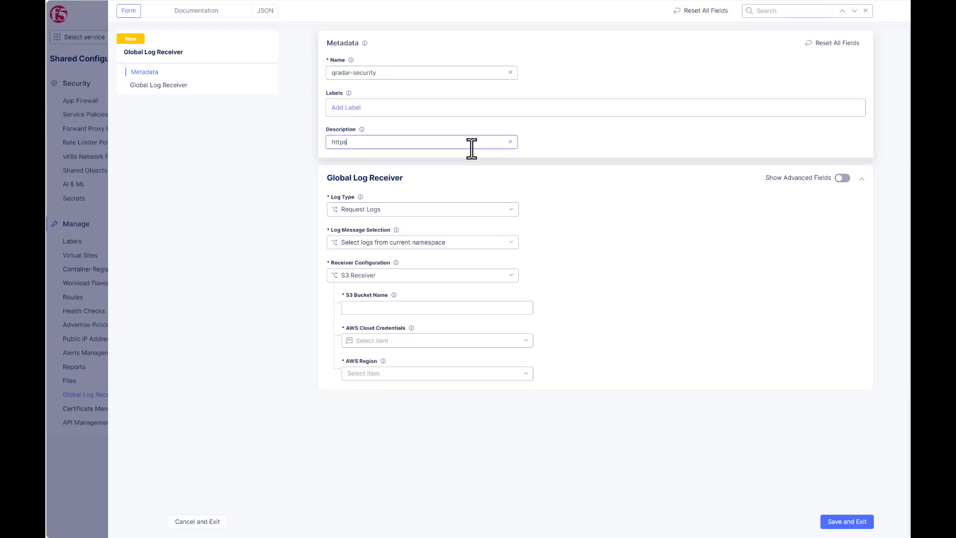
- Set the log type to Security Events collected from all namespaces
{"action": "left_click", "coordinate": [511, 213]}
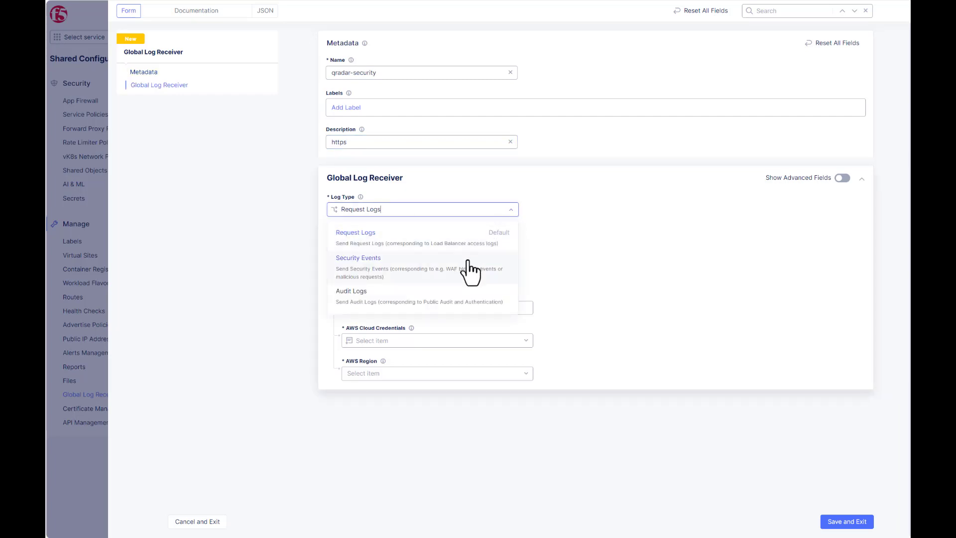
{"action": "left_click", "coordinate": [468, 261]}
{"action": "left_click", "coordinate": [509, 243]}
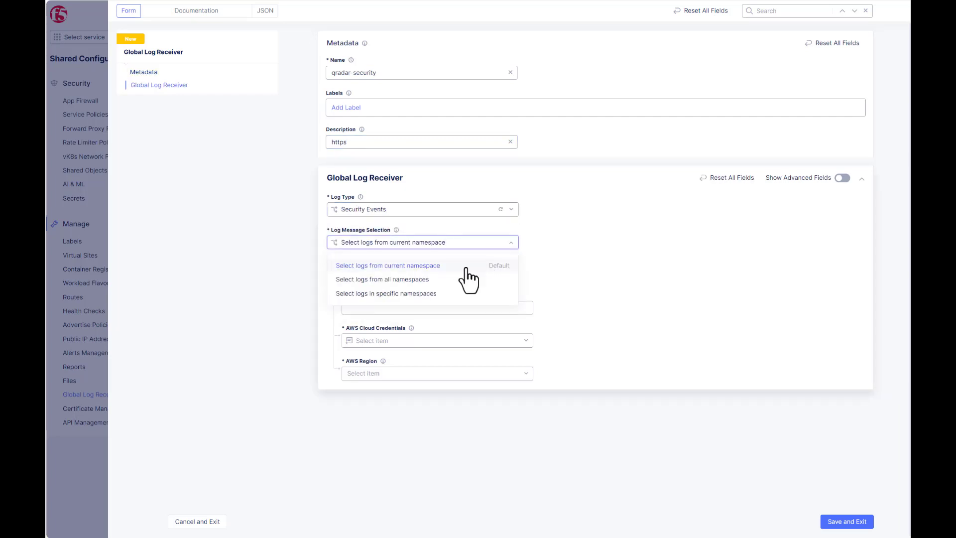
{"action": "left_click", "coordinate": [425, 280]}
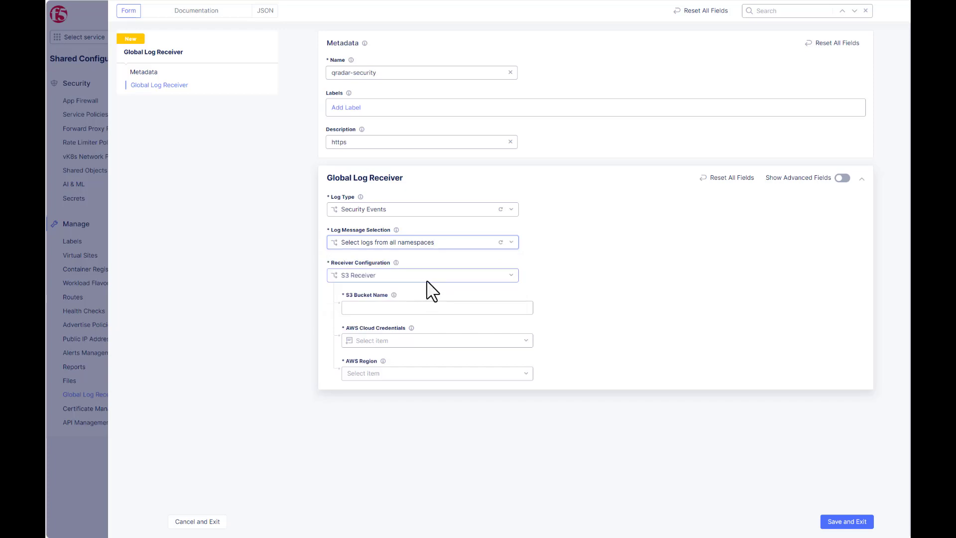
{"action": "left_click", "coordinate": [509, 278]}
{"action": "scroll", "coordinate": [443, 353], "scroll_direction": "down", "scroll_amount": 5}
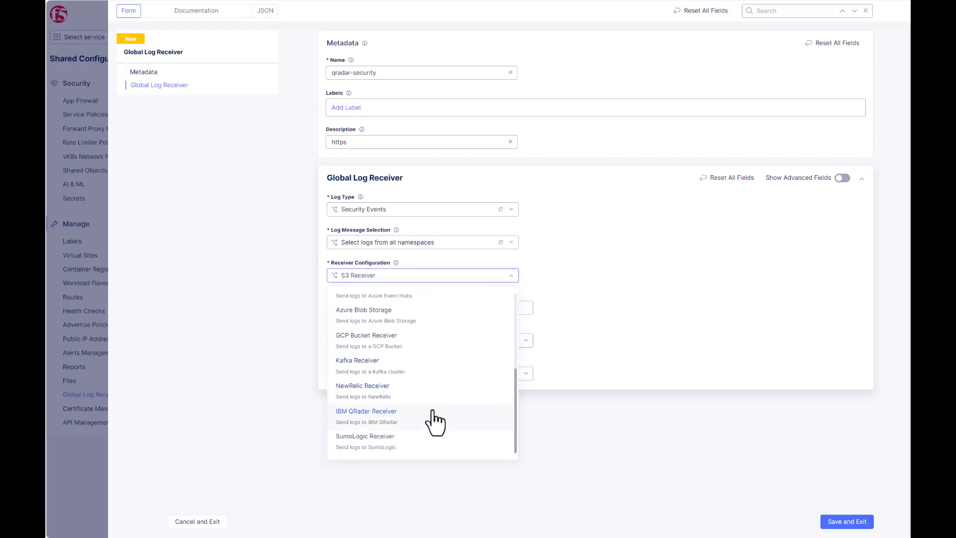
{"action": "left_click", "coordinate": [431, 413]}
{"action": "left_click", "coordinate": [405, 313]}
{"action": "type", "text": "https:"}
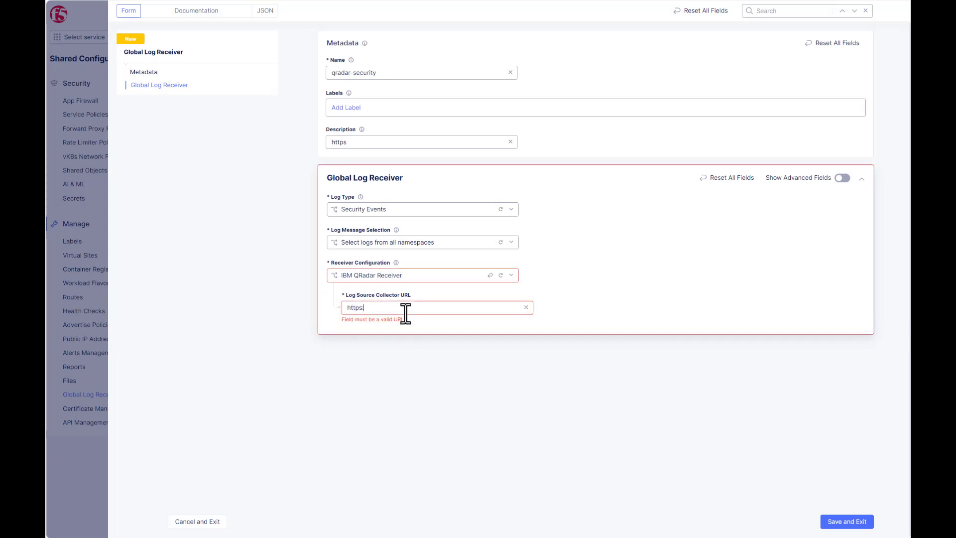
{"action": "type", "text": "//206.124.129.187:12477"}
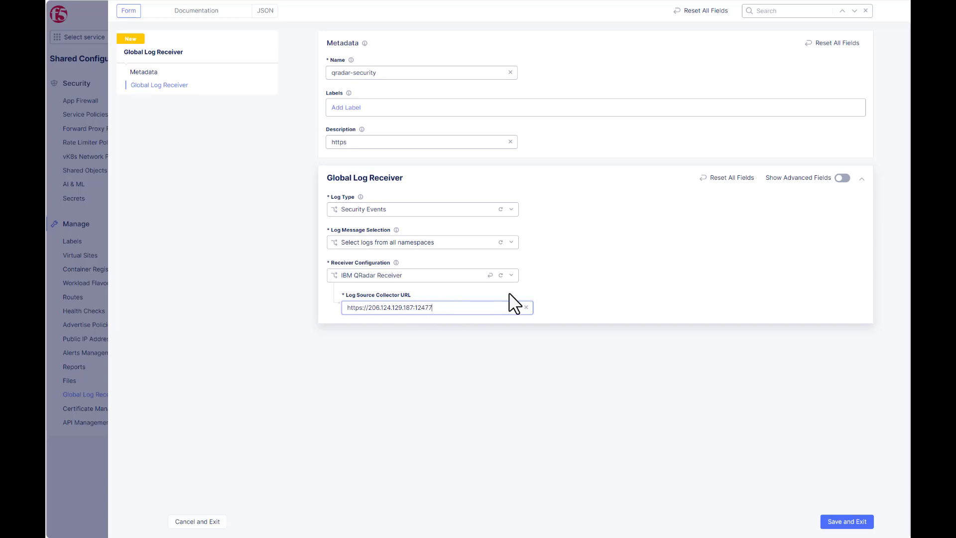
{"action": "left_click", "coordinate": [842, 178]}
{"action": "scroll", "coordinate": [736, 262], "scroll_direction": "down", "scroll_amount": 1}
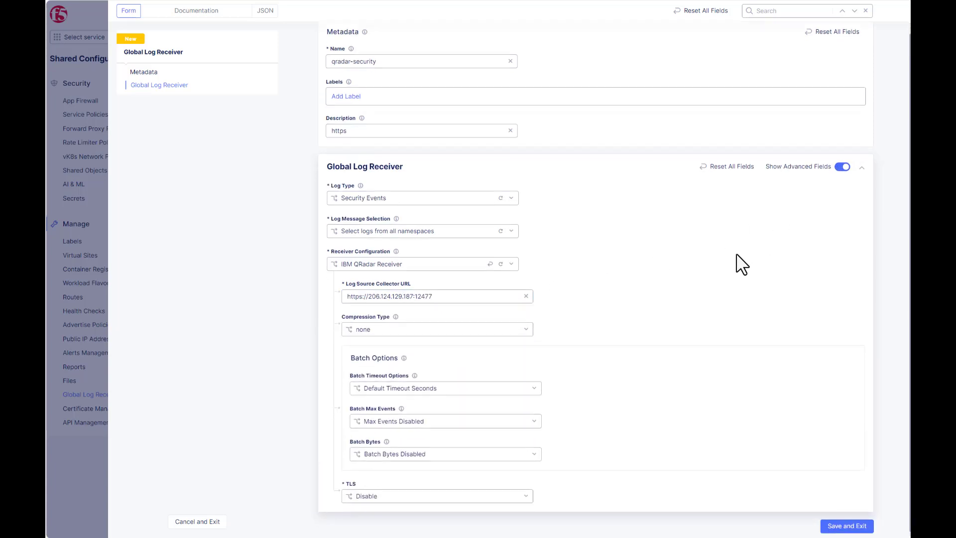
- Enable TLS, skip server certificate and hostname verification, and trust Server CA Certificates
{"action": "left_click", "coordinate": [359, 493]}
{"action": "left_click", "coordinate": [363, 461]}
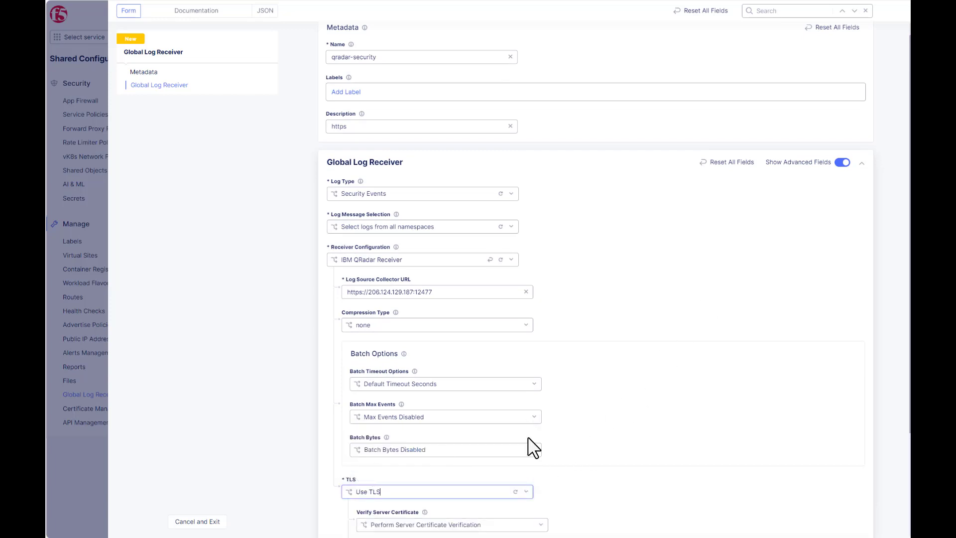
{"action": "scroll", "coordinate": [641, 388], "scroll_direction": "down", "scroll_amount": 3}
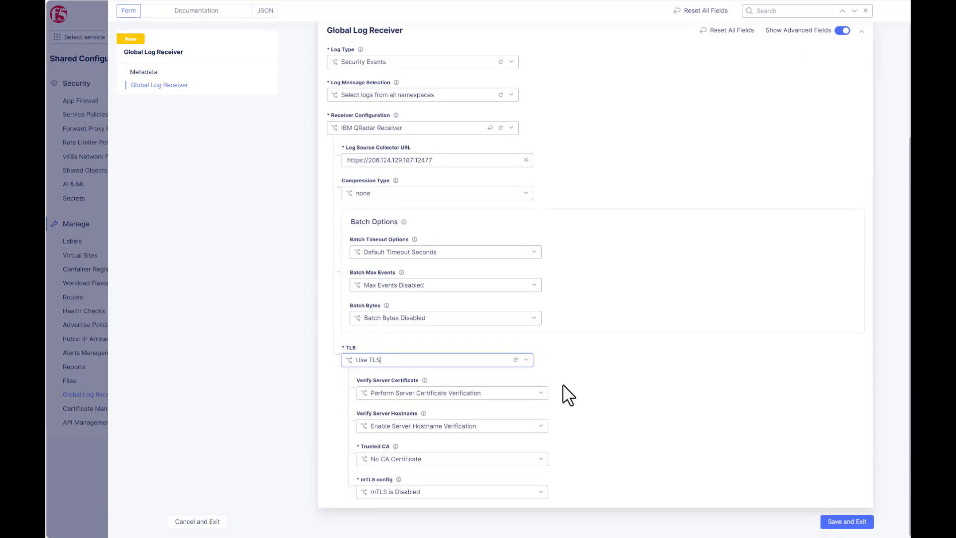
{"action": "left_click", "coordinate": [541, 394]}
{"action": "left_click", "coordinate": [506, 431]}
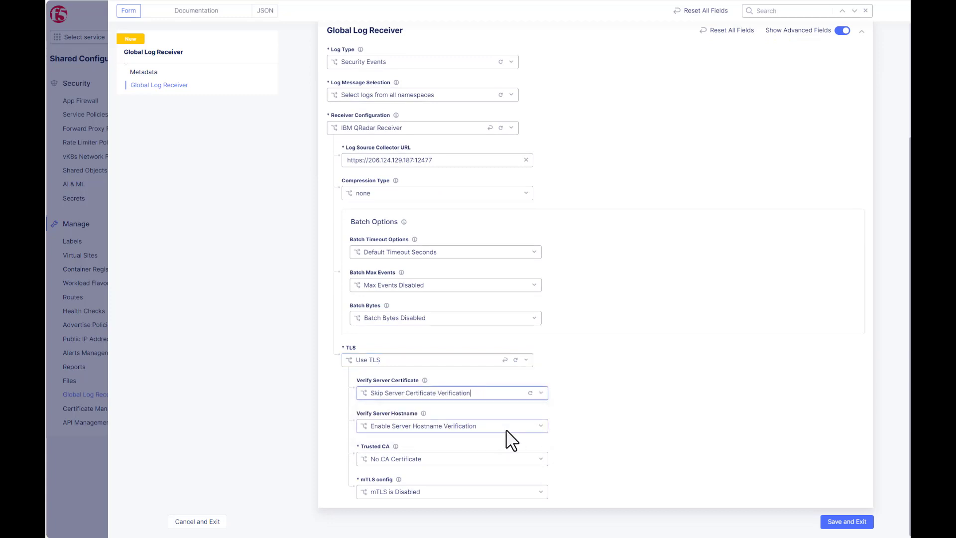
{"action": "left_click", "coordinate": [541, 427]}
{"action": "left_click", "coordinate": [457, 463]}
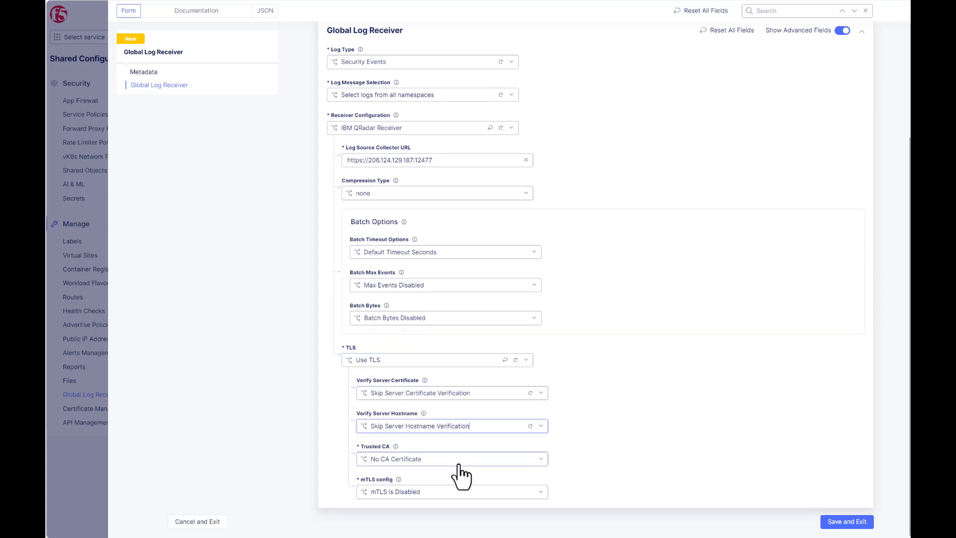
{"action": "left_click", "coordinate": [465, 459]}
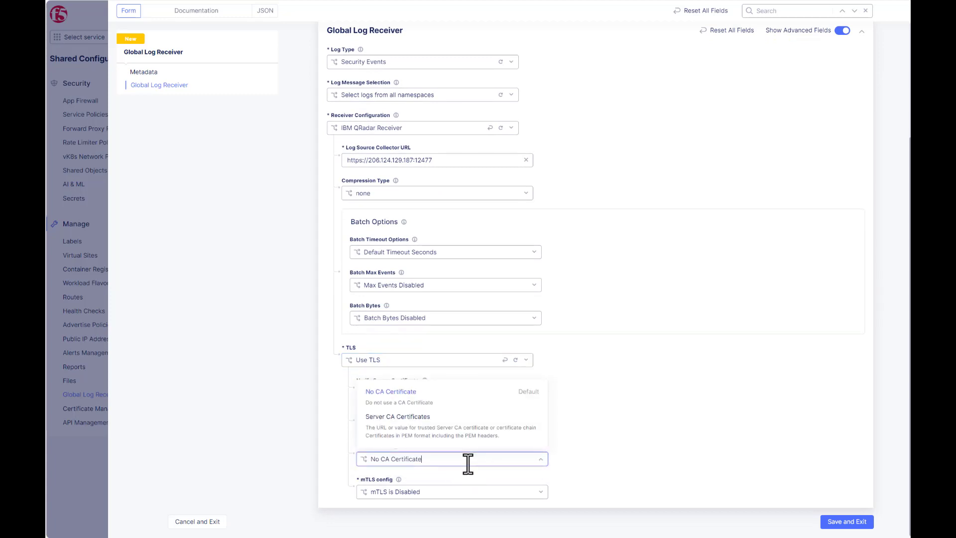
{"action": "left_click", "coordinate": [506, 438]}
- Copy the full QRadar root CA PEM certificate text from Notepad
{"action": "scroll", "coordinate": [601, 295], "scroll_direction": "down", "scroll_amount": 2}
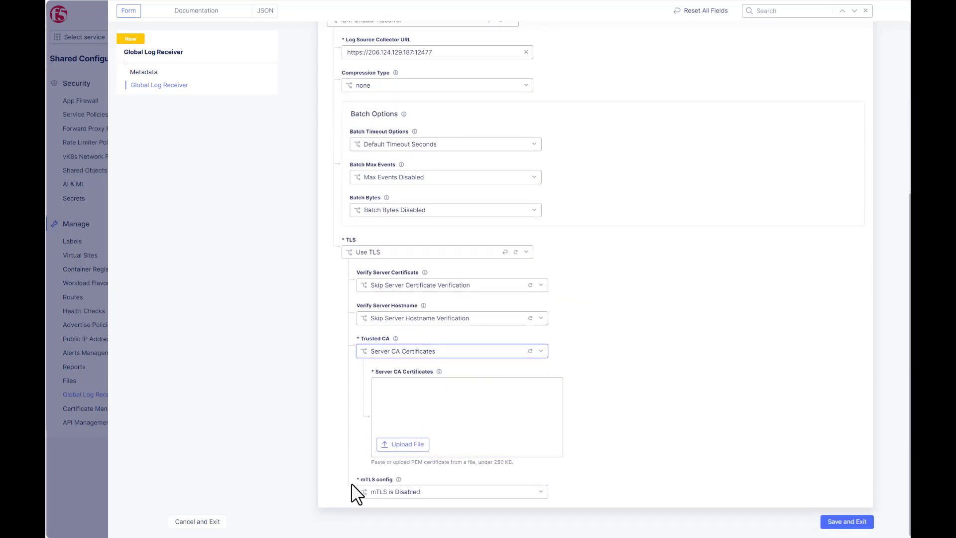
{"action": "key", "text": "alt+Tab"}
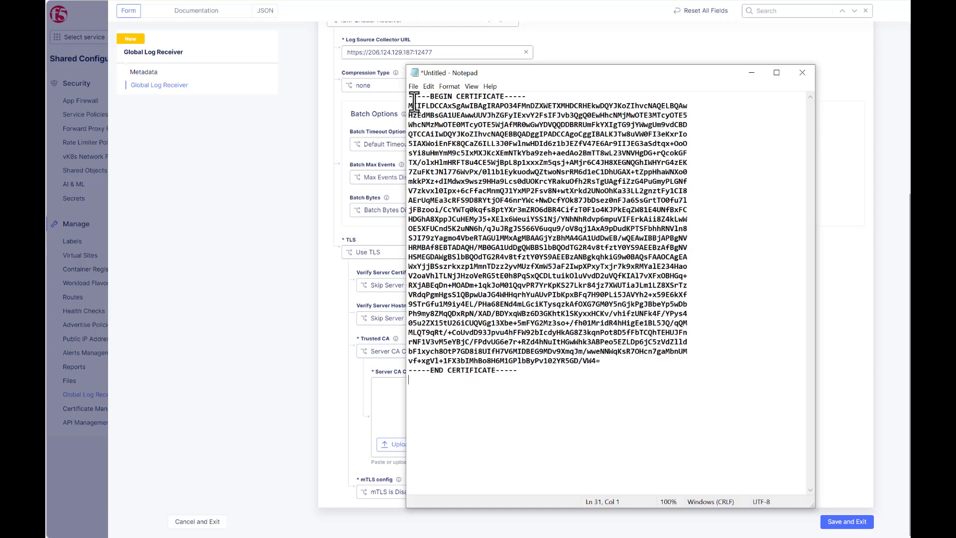
{"action": "left_click_drag", "start_coordinate": [406, 98], "coordinate": [581, 371]}
{"action": "right_click", "coordinate": [572, 327]}
{"action": "left_click", "coordinate": [545, 357]}
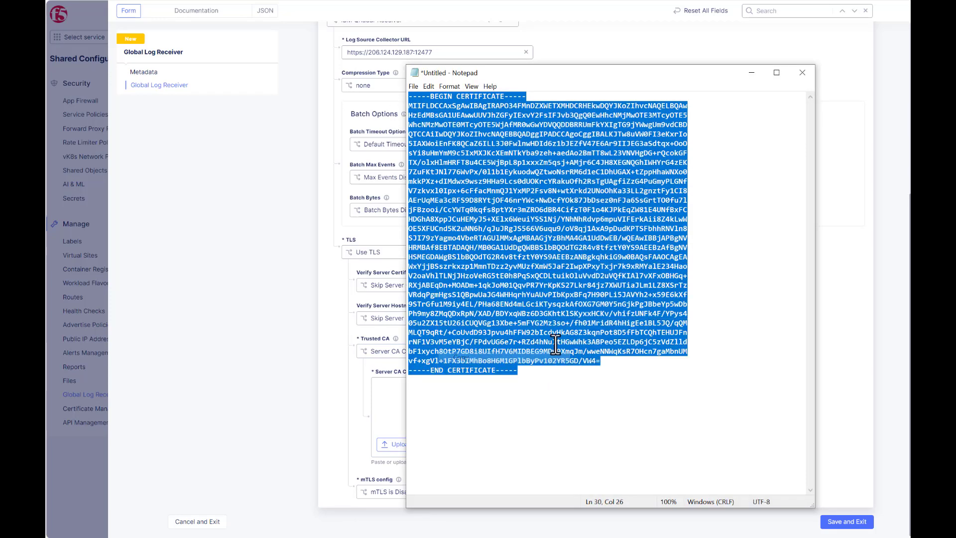
- Paste the copied certificate into the receiver's Server CA Certificates field
{"action": "left_click", "coordinate": [752, 73]}
{"action": "left_click", "coordinate": [447, 354]}
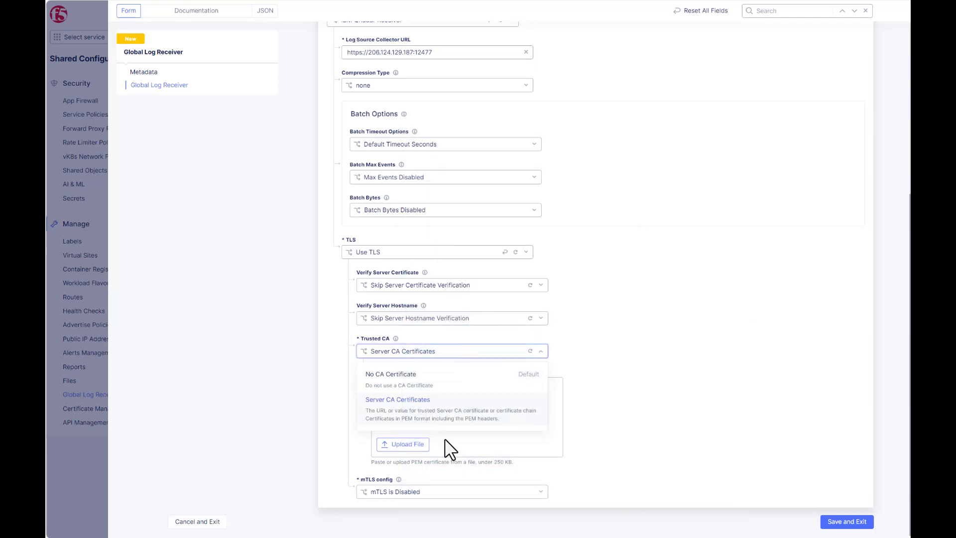
{"action": "left_click", "coordinate": [513, 446]}
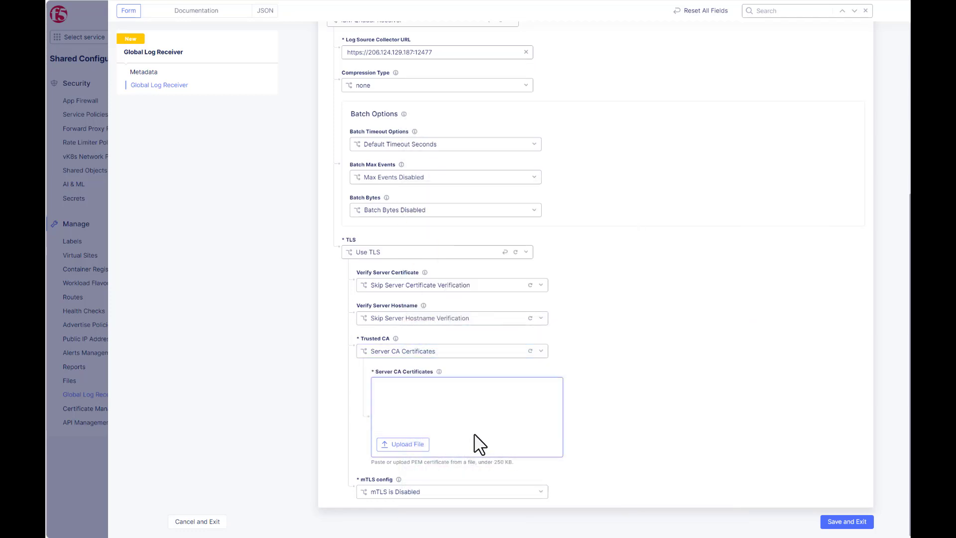
{"action": "right_click", "coordinate": [404, 402]}
{"action": "left_click", "coordinate": [428, 485]}
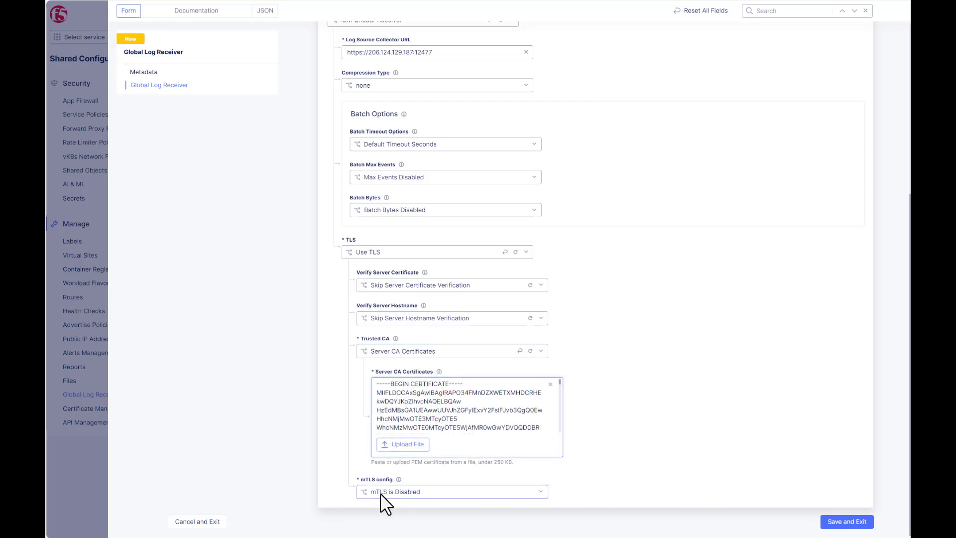
- Save the qradar-security receiver and clone it as a new receiver
{"action": "left_click", "coordinate": [838, 522]}
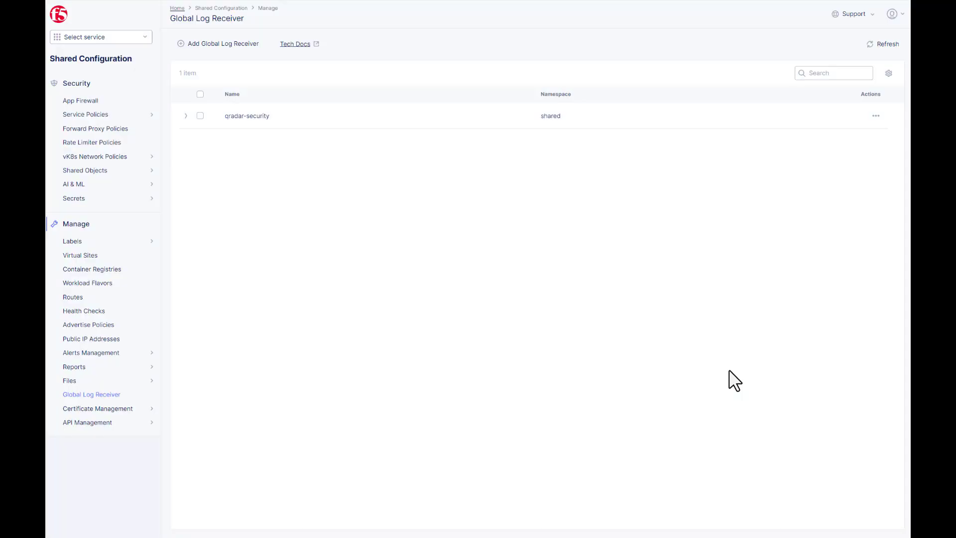
{"action": "left_click", "coordinate": [876, 116]}
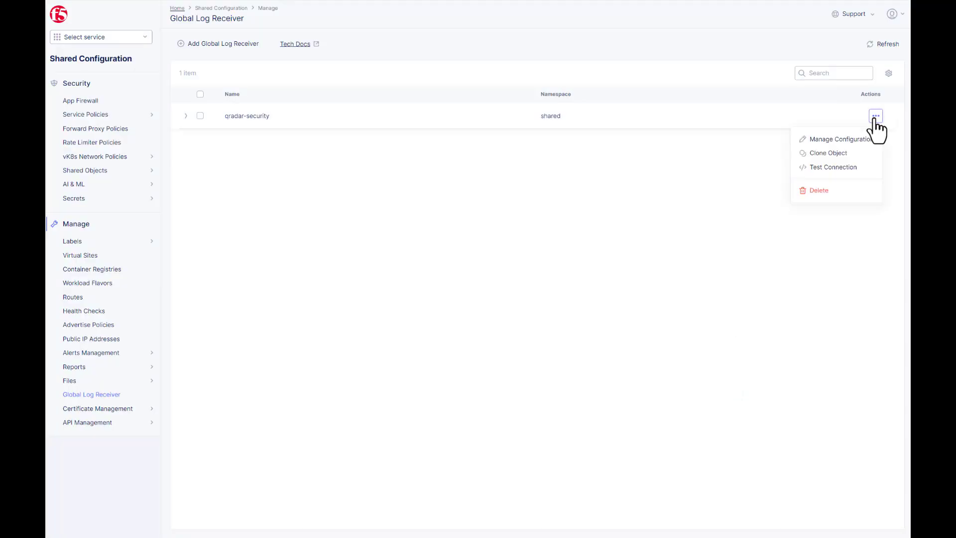
{"action": "left_click", "coordinate": [831, 154]}
- Name the clone qradar-access, set its Log Type to Request Logs, and save it
{"action": "left_click", "coordinate": [494, 72]}
{"action": "type", "text": "qradar-access"}
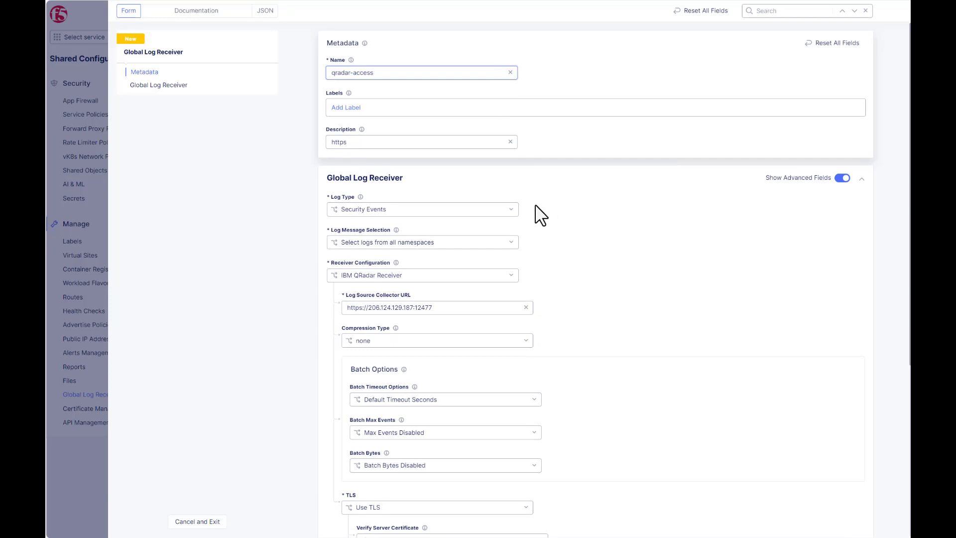
{"action": "left_click", "coordinate": [511, 210]}
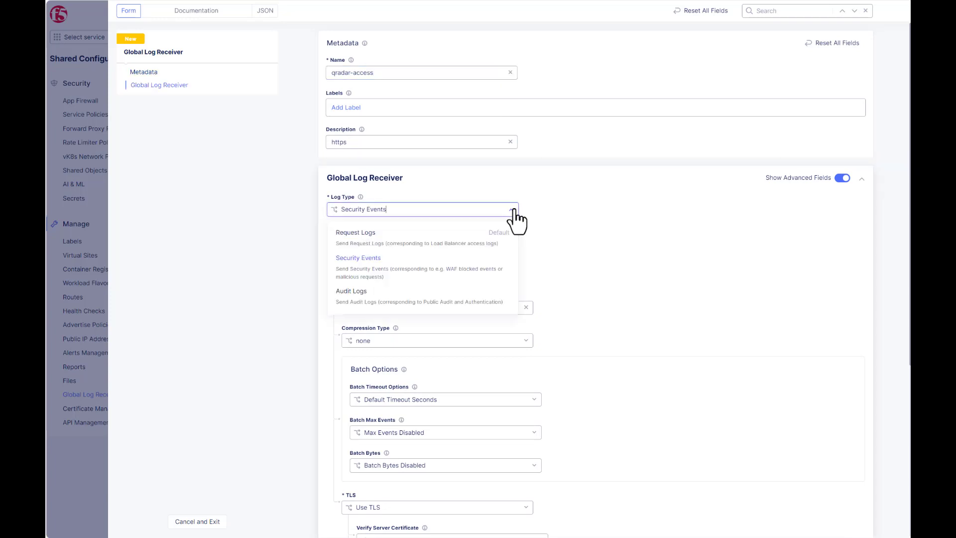
{"action": "left_click", "coordinate": [452, 239]}
{"action": "scroll", "coordinate": [807, 251], "scroll_direction": "down", "scroll_amount": 5}
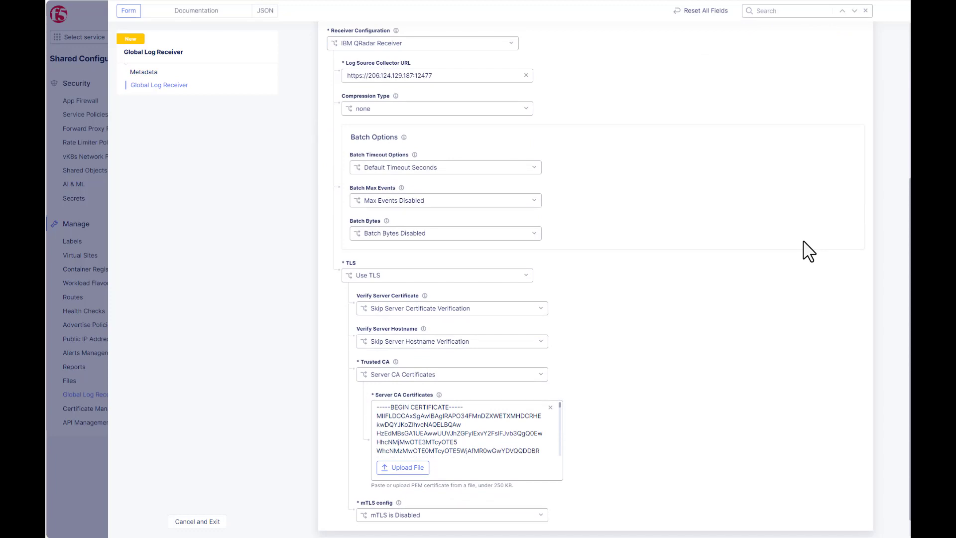
{"action": "scroll", "coordinate": [807, 251], "scroll_direction": "down", "scroll_amount": 1}
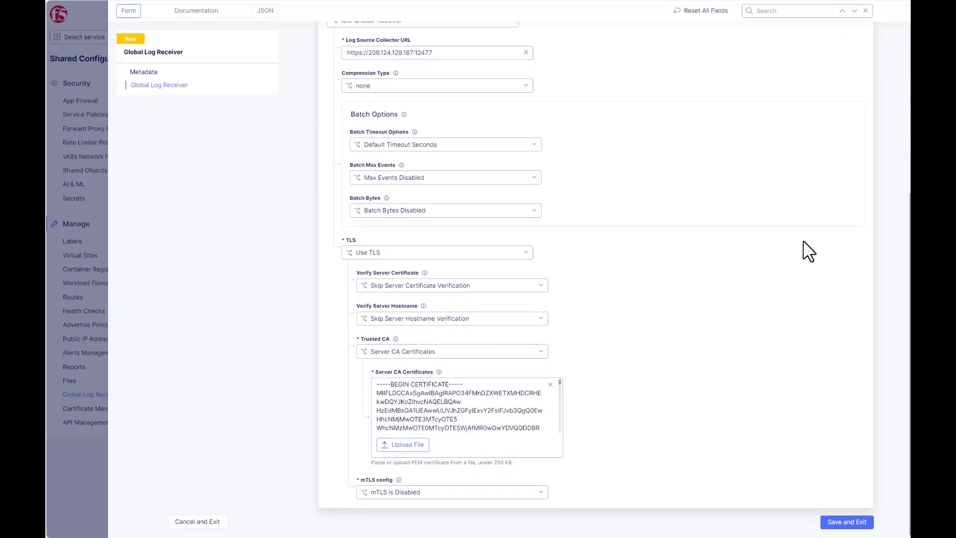
{"action": "left_click", "coordinate": [846, 523]}
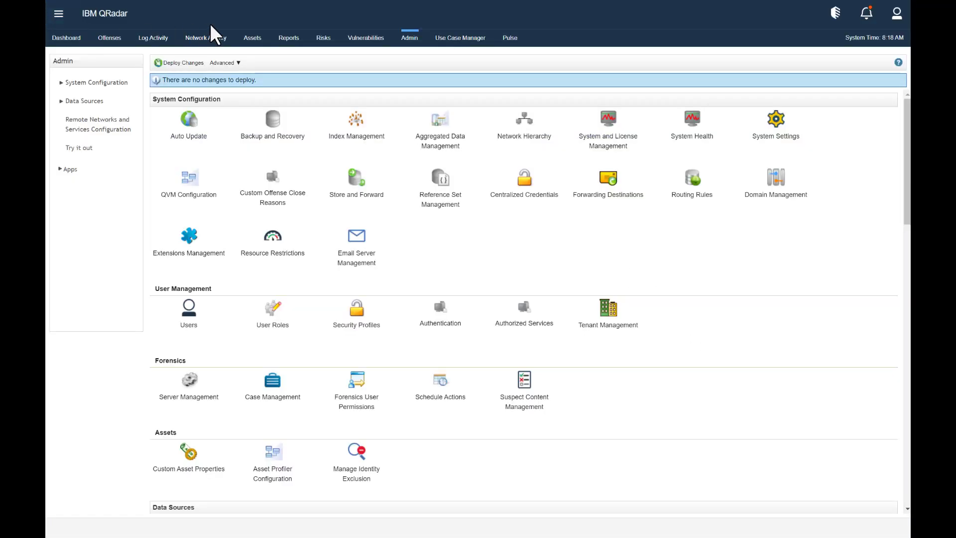
- Switch QRadar to the Log Activity tab to view the live event stream
{"action": "left_click", "coordinate": [155, 39]}
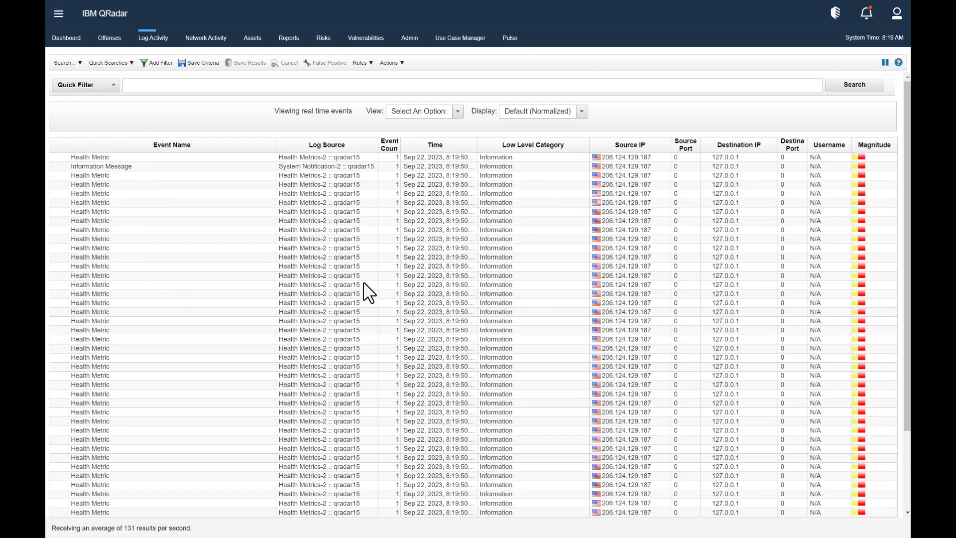
- Filter Log Activity to Log Source [Indexed] equals f5xc
{"action": "left_click", "coordinate": [151, 62]}
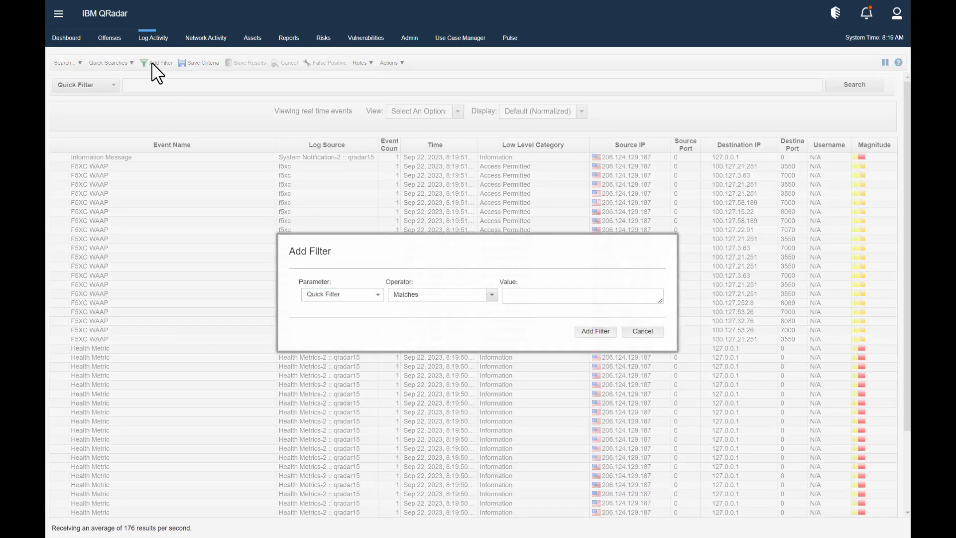
{"action": "left_click", "coordinate": [378, 294]}
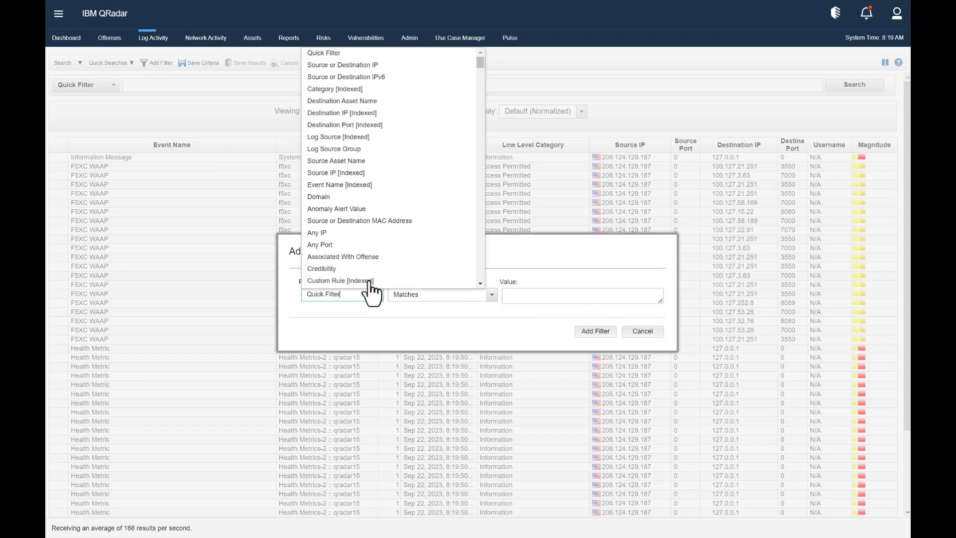
{"action": "left_click", "coordinate": [356, 138]}
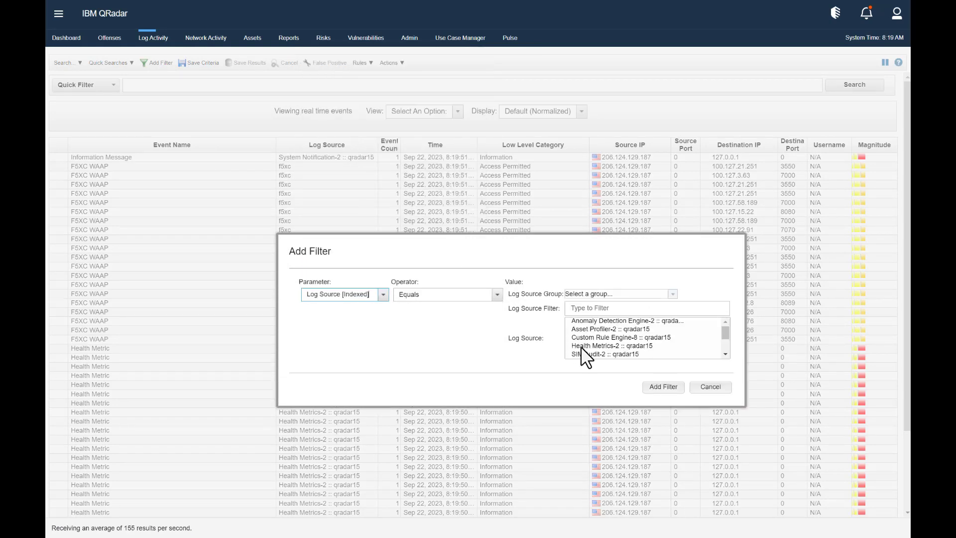
{"action": "scroll", "coordinate": [591, 356], "scroll_direction": "down", "scroll_amount": 2}
{"action": "left_click", "coordinate": [590, 352]}
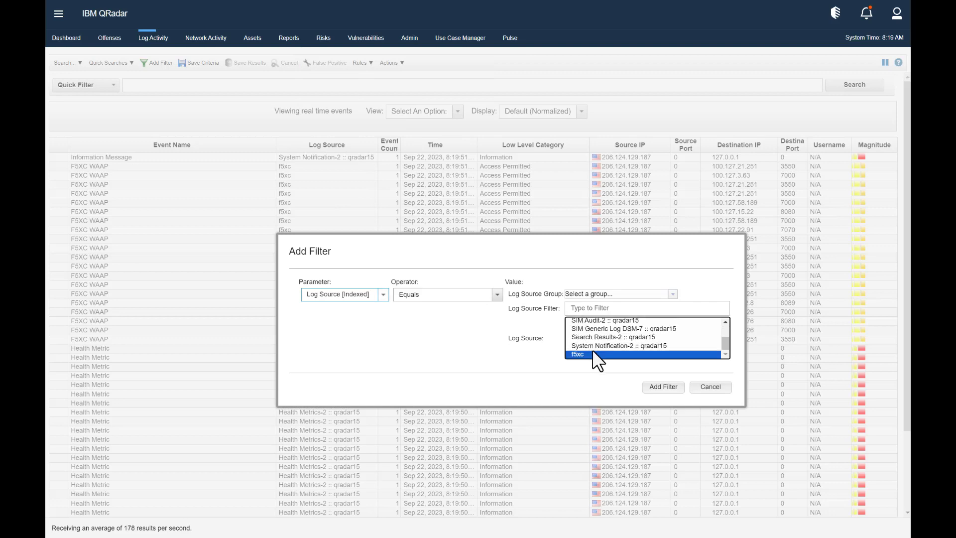
{"action": "left_click", "coordinate": [650, 389]}
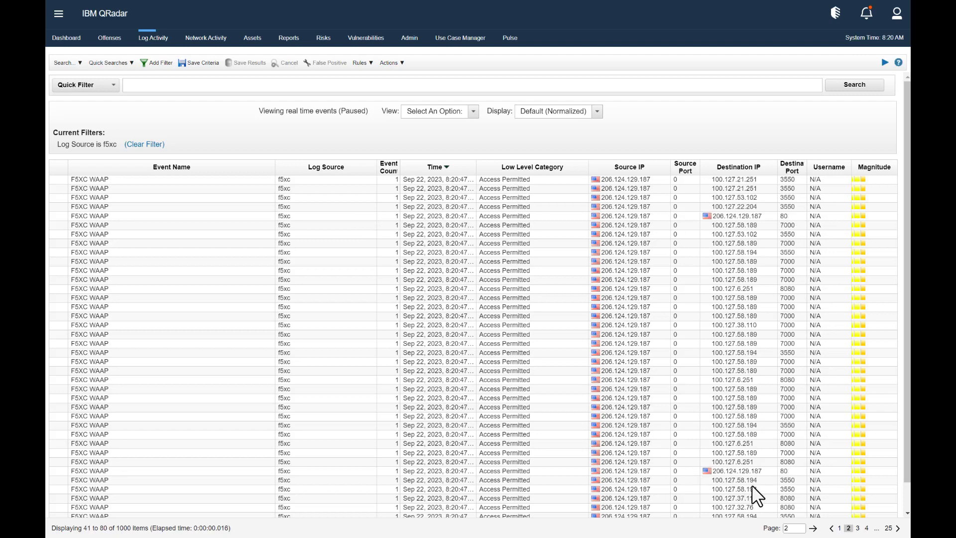
- Page through the filtered F5XC WAAP events to pages 3 and 4
{"action": "scroll", "coordinate": [768, 428], "scroll_direction": "down", "scroll_amount": 1}
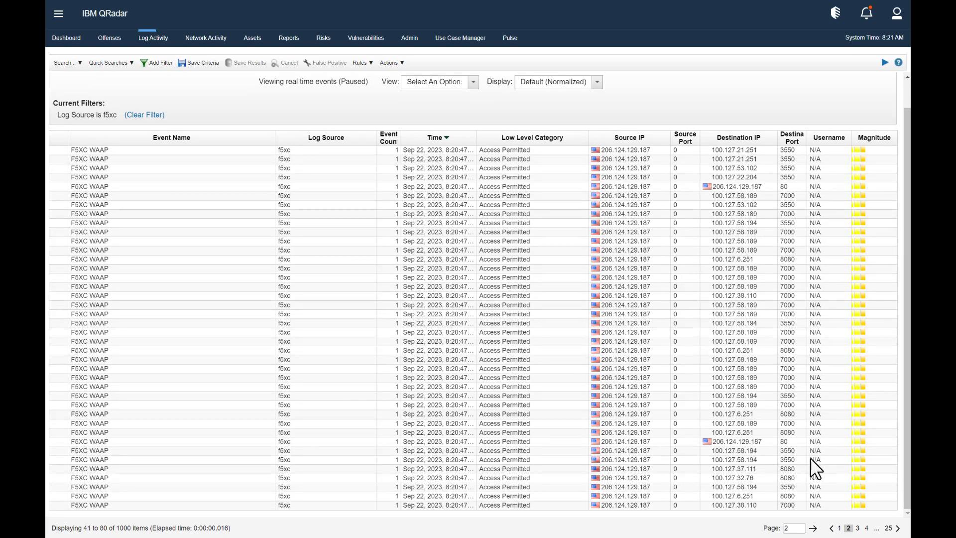
{"action": "left_click", "coordinate": [857, 528]}
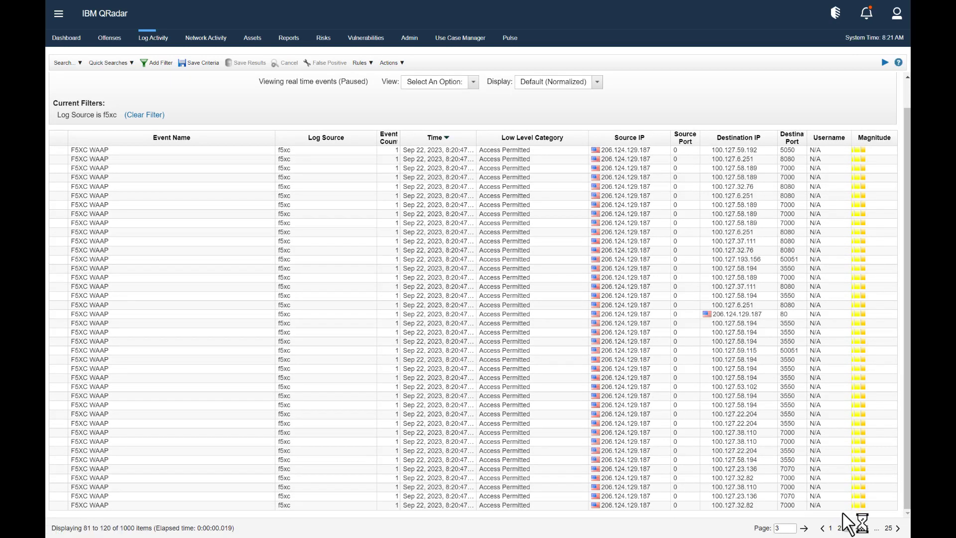
{"action": "left_click", "coordinate": [858, 528]}
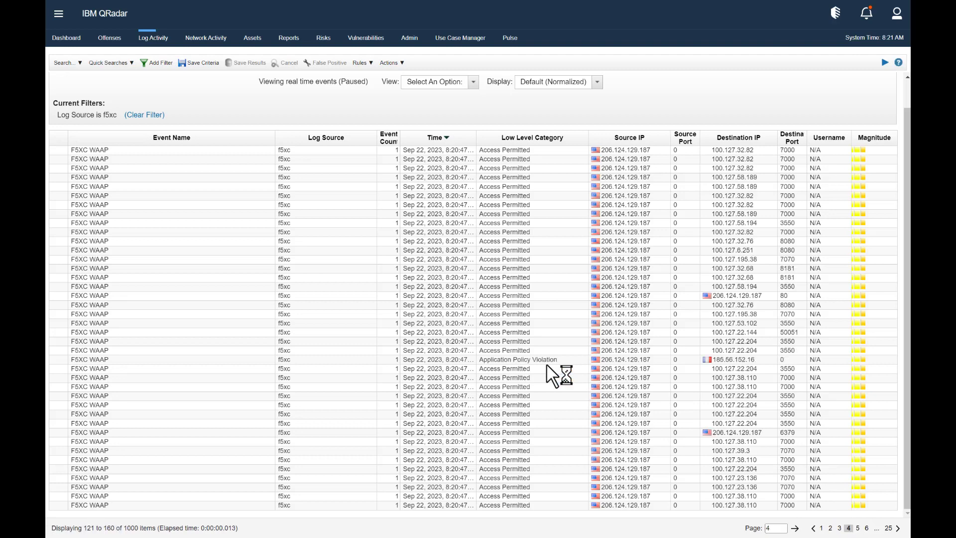